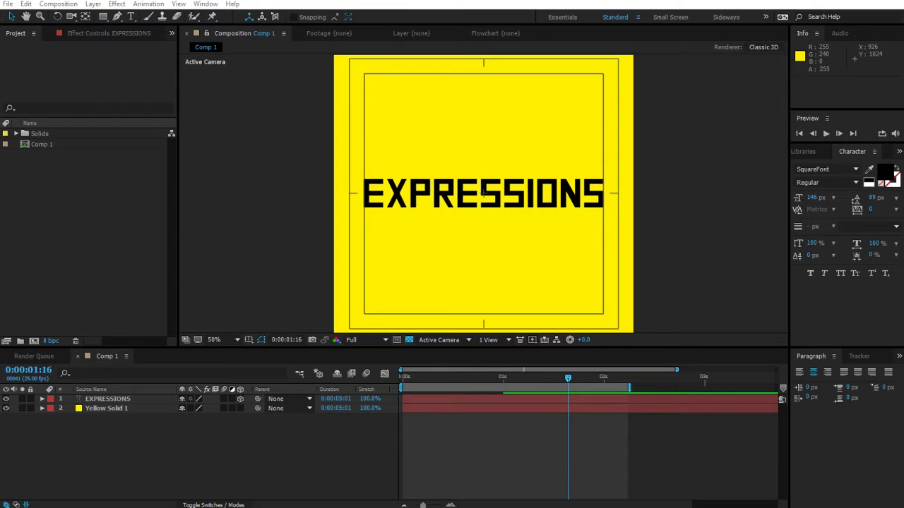
# Step: Replace the wording of the EXPRESSIONS text layer with "wiggle()"
pyautogui.doubleClick(106, 399)
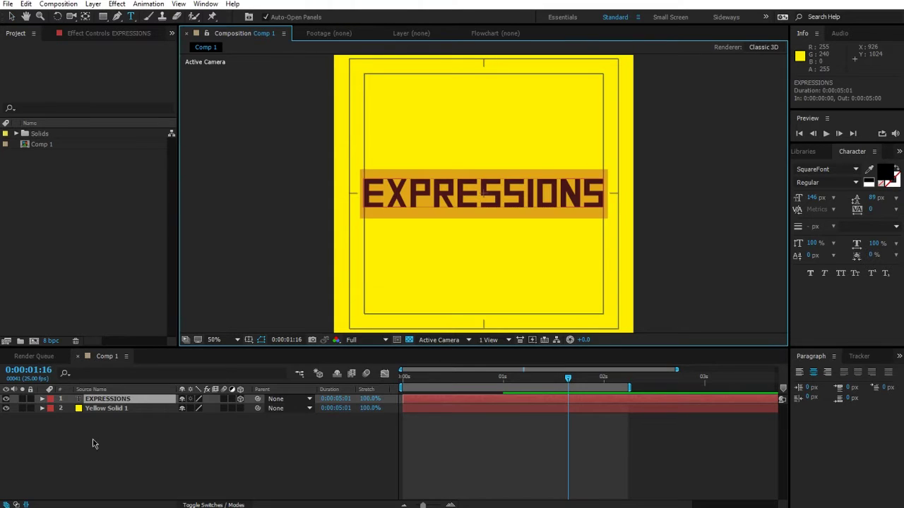
pyautogui.write('wiggle')
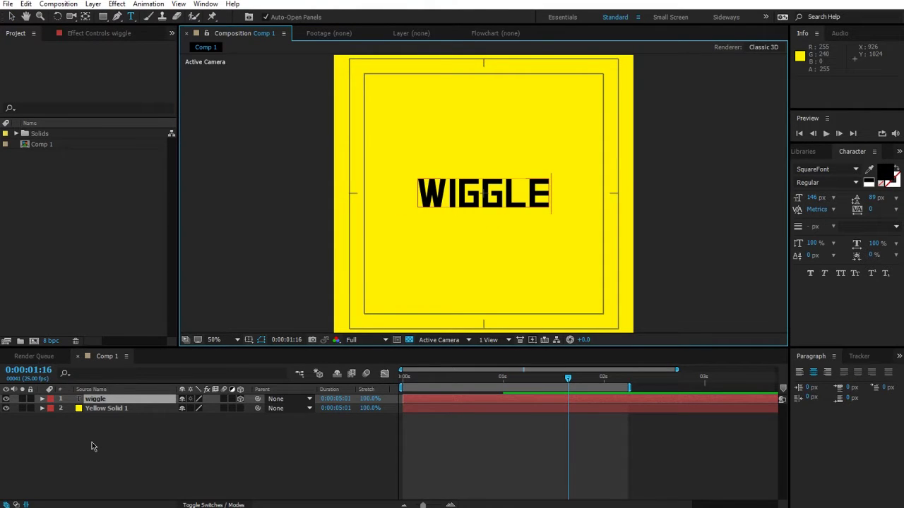
pyautogui.write('()')
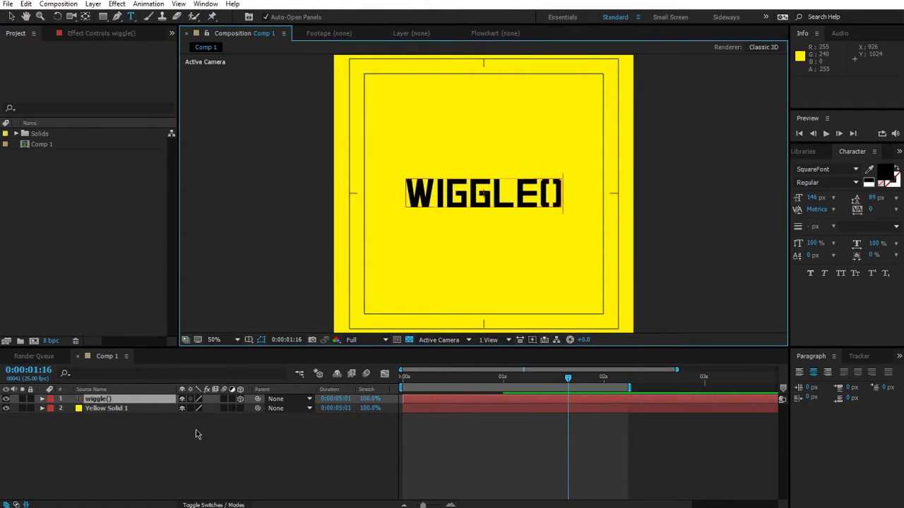
pyautogui.click(197, 431)
# Step: Set the font of the wiggle() text layer to Courier, trying Times New Roman first
pyautogui.click(128, 399)
pyautogui.click(812, 170)
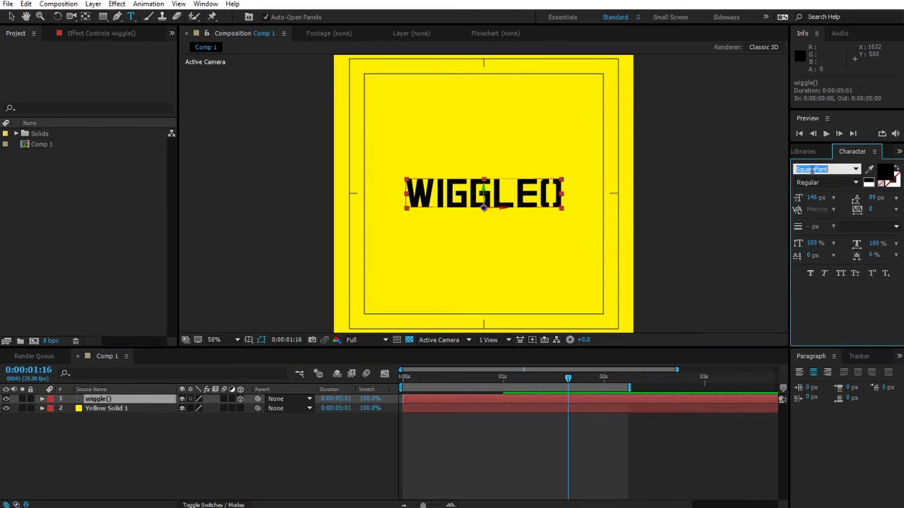
pyautogui.write('ti')
pyautogui.press('Return')
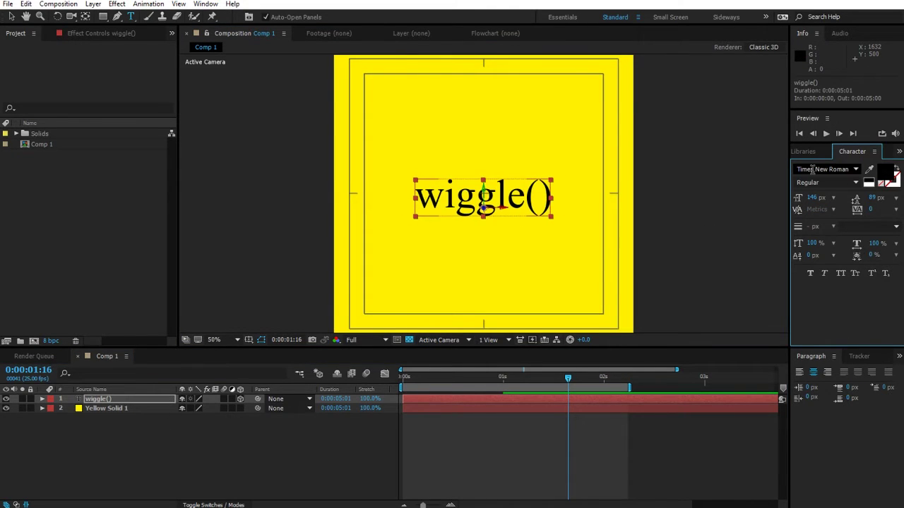
pyautogui.click(806, 169)
pyautogui.write('cou')
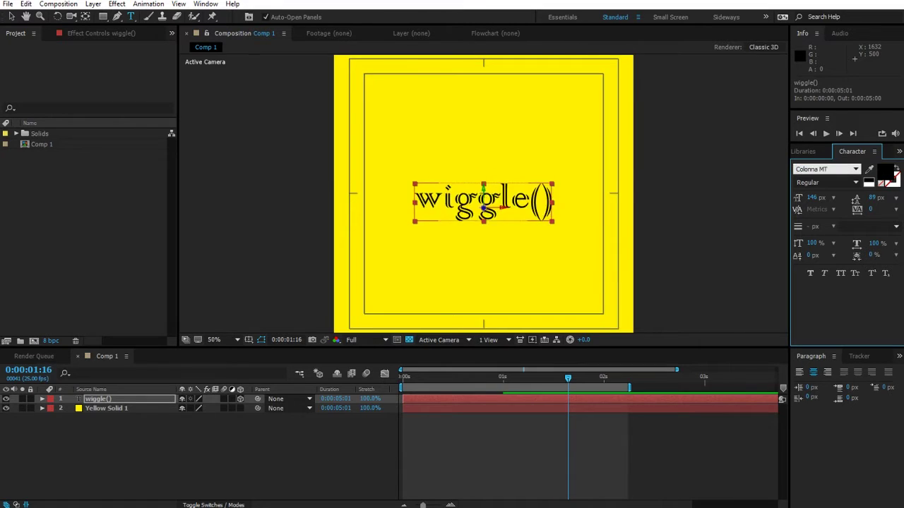
pyautogui.press('Return')
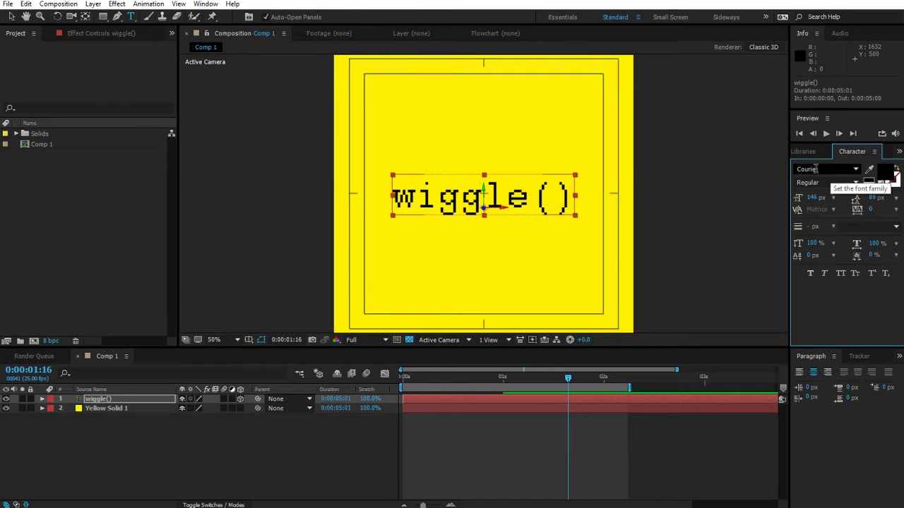
# Step: Enlarge the wiggle() text to 199 px and hide the title/action safe guides in the composition view
pyautogui.moveTo(814, 198); pyautogui.dragTo(846, 195)
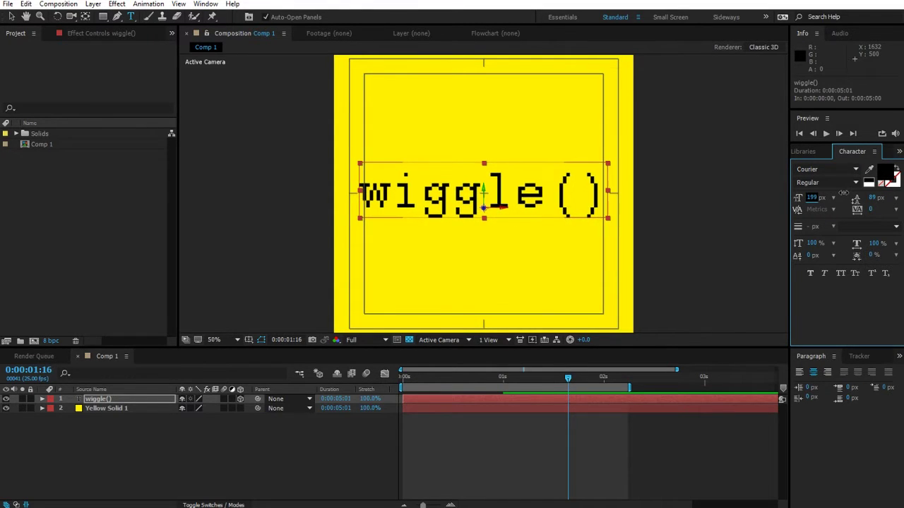
pyautogui.press("'")
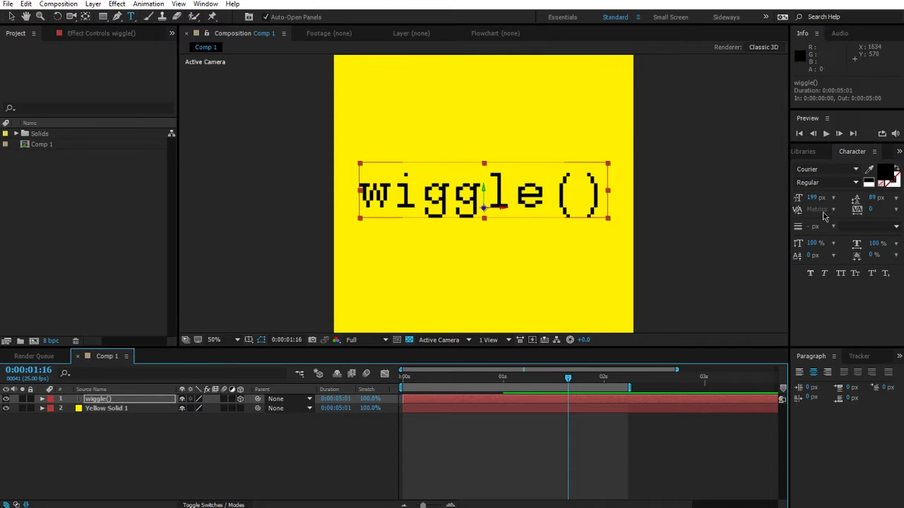
pyautogui.click(310, 420)
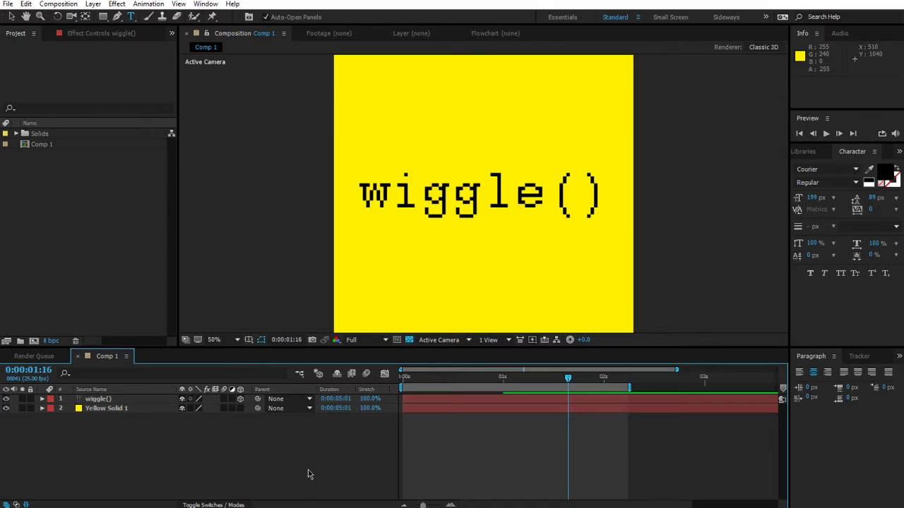
# Step: Add the expression wiggle(5,250); to the text layer's Position property and scrub through the timeline to preview the motion
pyautogui.click(117, 400)
pyautogui.press('p')
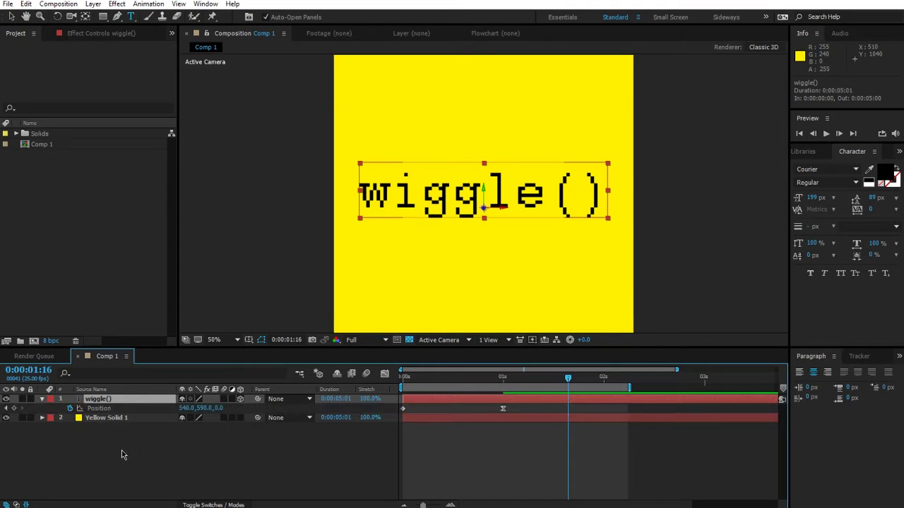
pyautogui.moveTo(431, 382); pyautogui.dragTo(502, 381)
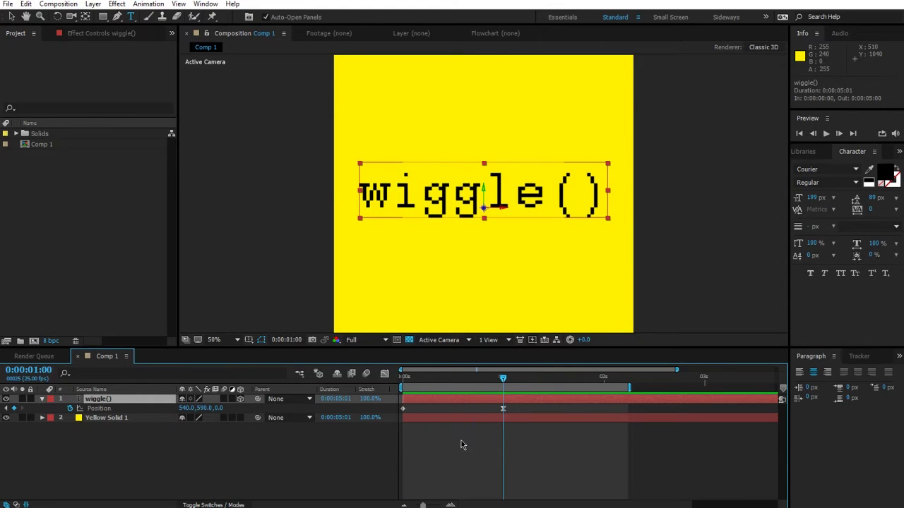
pyautogui.keyDown('alt'); pyautogui.click(69, 409); pyautogui.keyUp('alt')
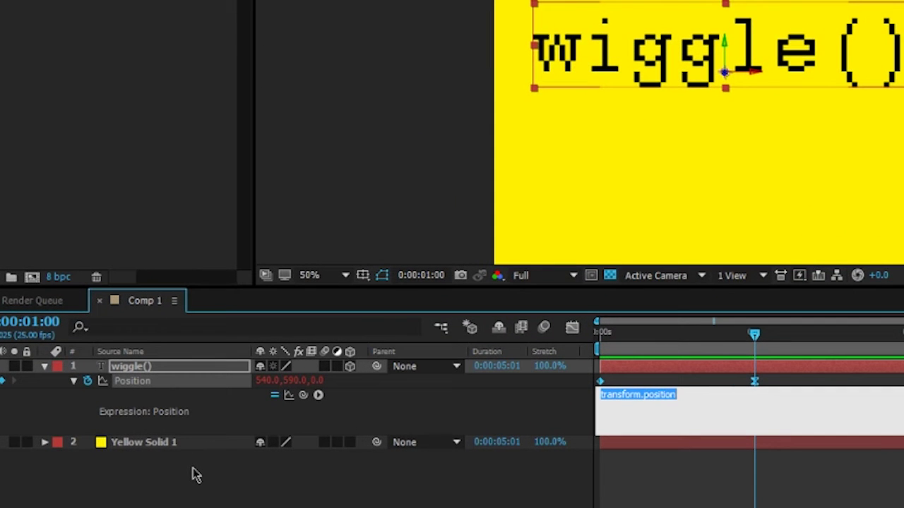
pyautogui.write('wiggle')
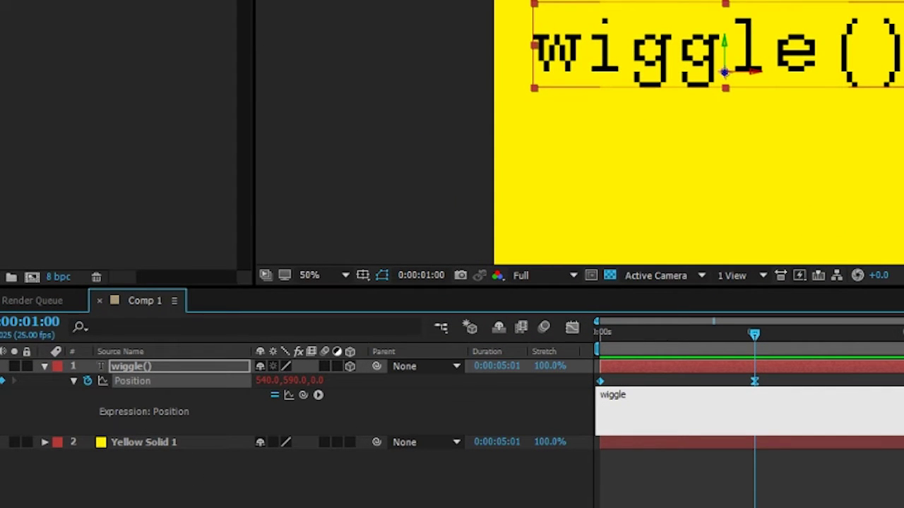
pyautogui.write('();')
pyautogui.write('5')
pyautogui.write(',')
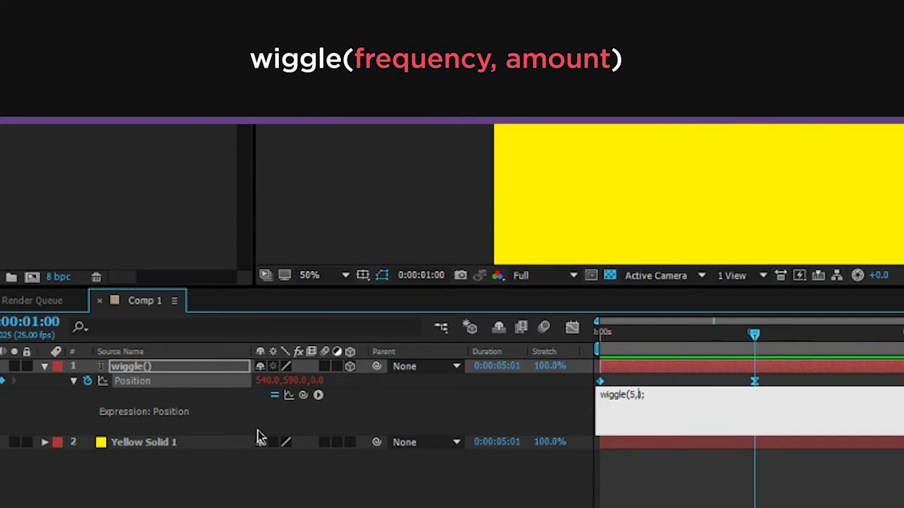
pyautogui.write('250')
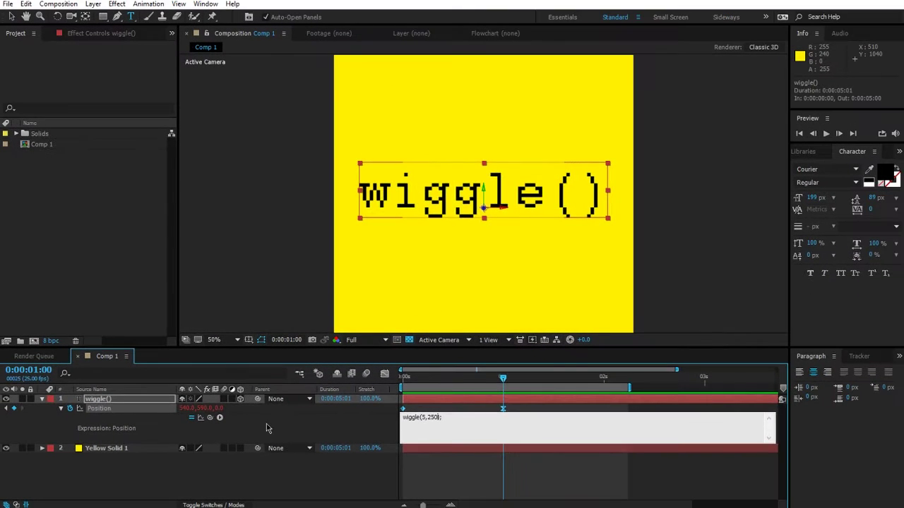
pyautogui.click(357, 422)
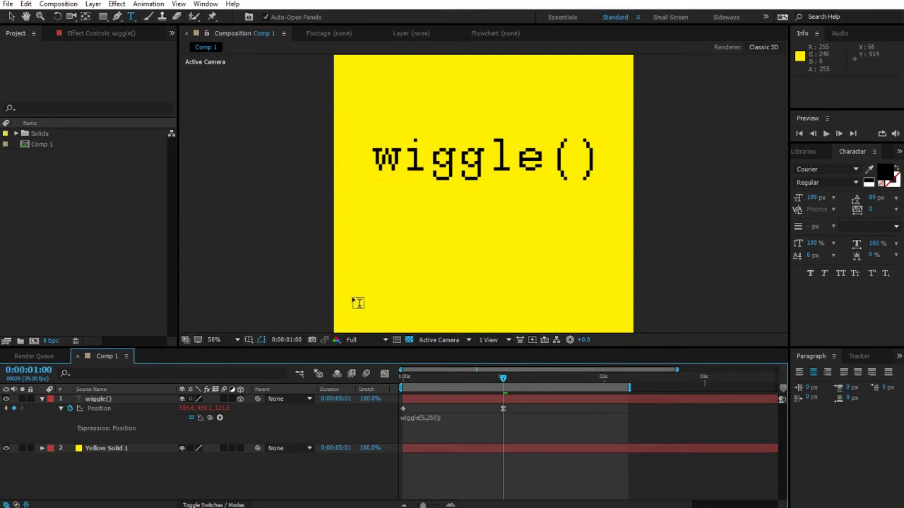
pyautogui.press('v')
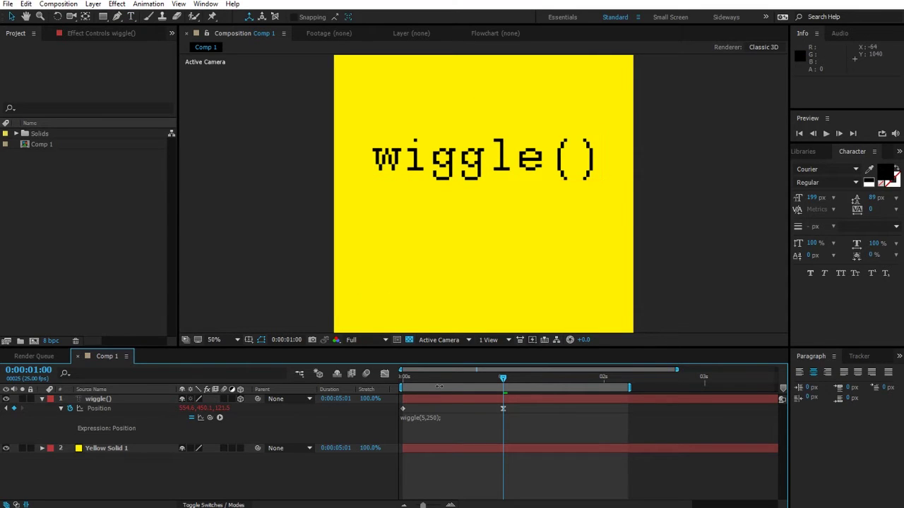
pyautogui.moveTo(504, 381); pyautogui.dragTo(490, 409)
# Step: Change the frequency in the Position wiggle expression to .2 and scrub through the timeline to preview it
pyautogui.click(443, 428)
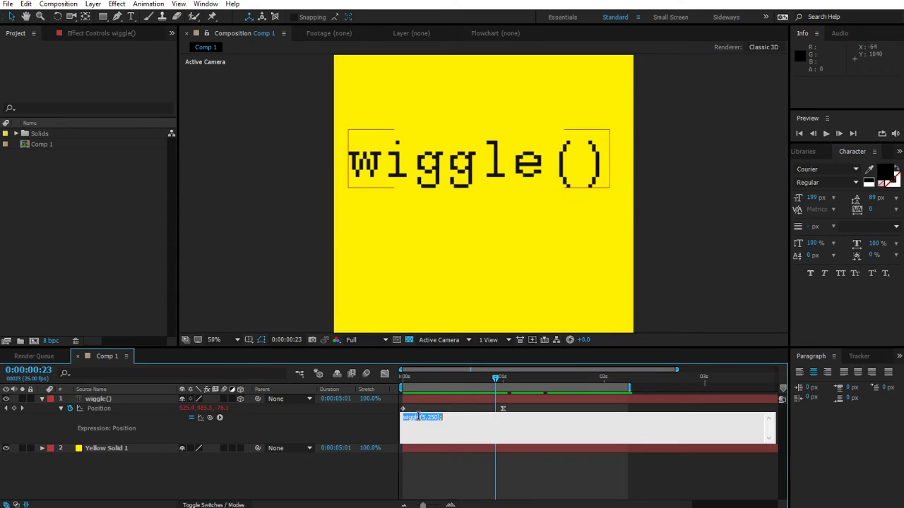
pyautogui.click(426, 418)
pyautogui.press('BackSpace')
pyautogui.write('.2')
pyautogui.click(343, 434)
pyautogui.moveTo(413, 380); pyautogui.dragTo(543, 403)
# Step: Change the frequency in the Position wiggle expression to 60 and scrub through the timeline to preview it
pyautogui.click(432, 418)
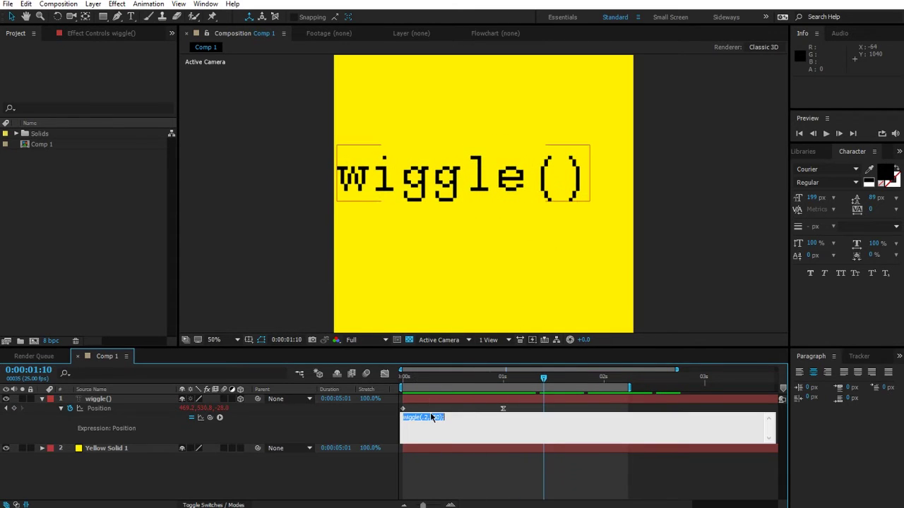
pyautogui.click(428, 418)
pyautogui.press('BackSpace')
pyautogui.press('BackSpace')
pyautogui.write('60')
pyautogui.click(374, 426)
pyautogui.moveTo(543, 378); pyautogui.dragTo(623, 381)
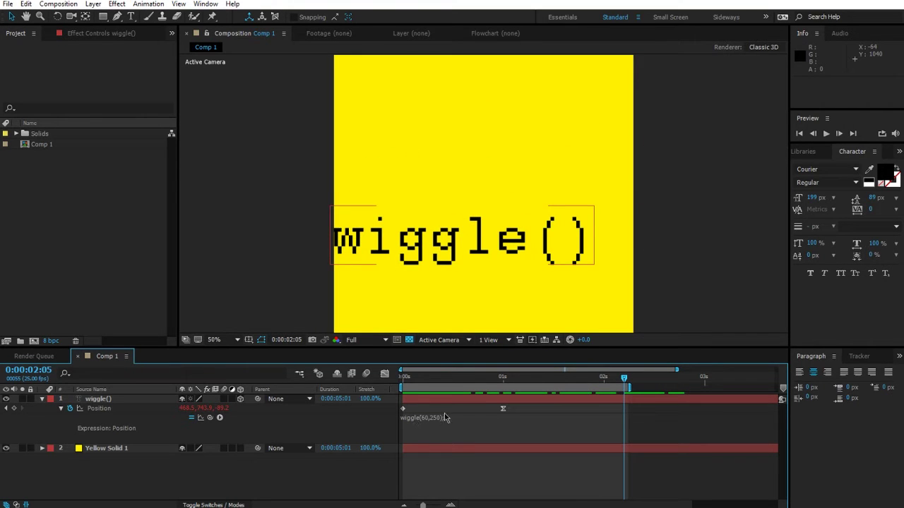
pyautogui.moveTo(472, 378); pyautogui.dragTo(584, 383)
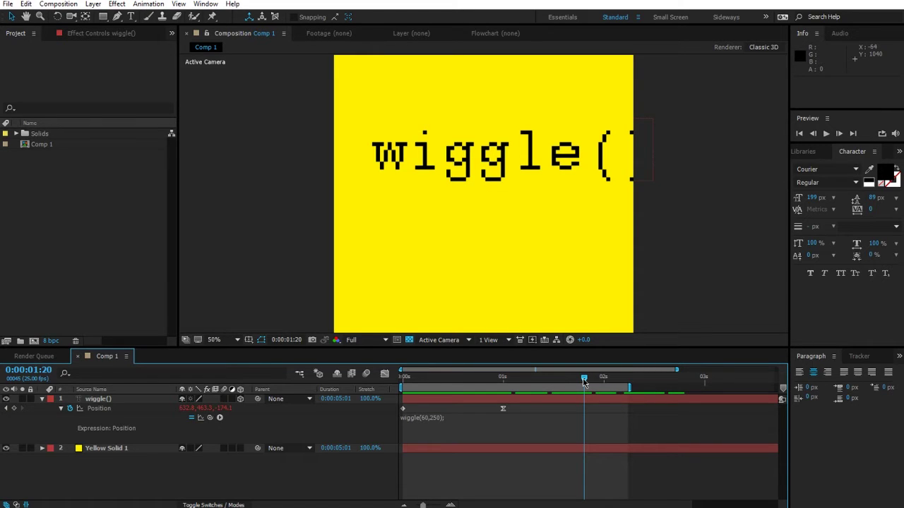
pyautogui.moveTo(583, 378)
pyautogui.mouseDown()
pyautogui.moveTo(403, 378)
pyautogui.moveTo(588, 380)
pyautogui.mouseUp()
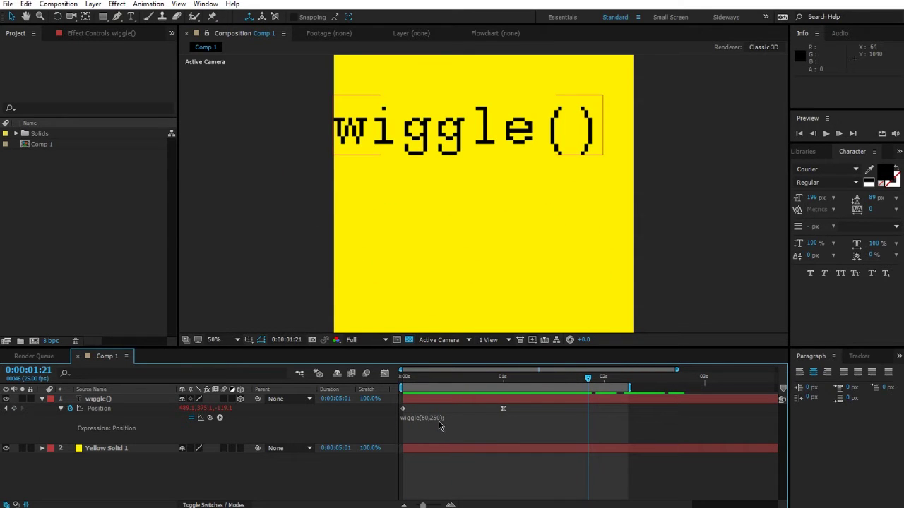
# Step: Change the frequency in the Position wiggle expression to 0 and scrub through the timeline to preview it
pyautogui.click(422, 418)
pyautogui.click(427, 418)
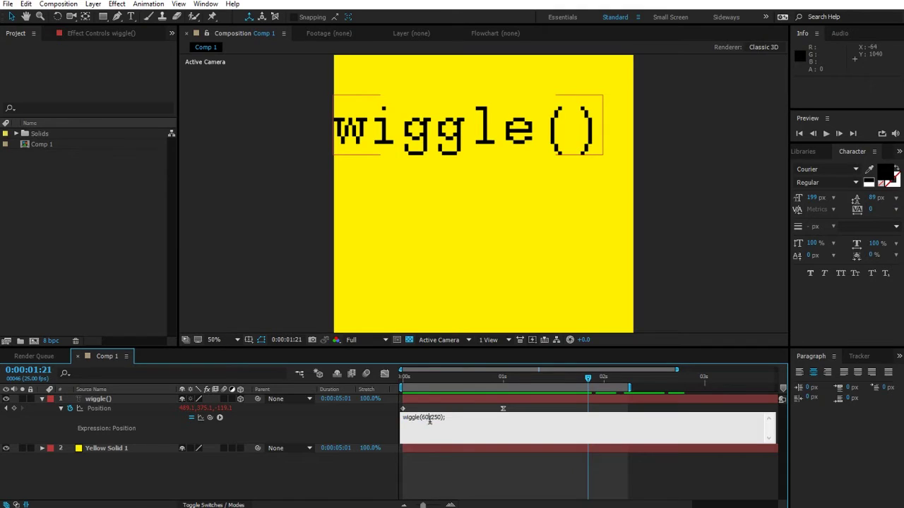
pyautogui.press('BackSpace')
pyautogui.press('BackSpace')
pyautogui.write('0')
pyautogui.click(444, 484)
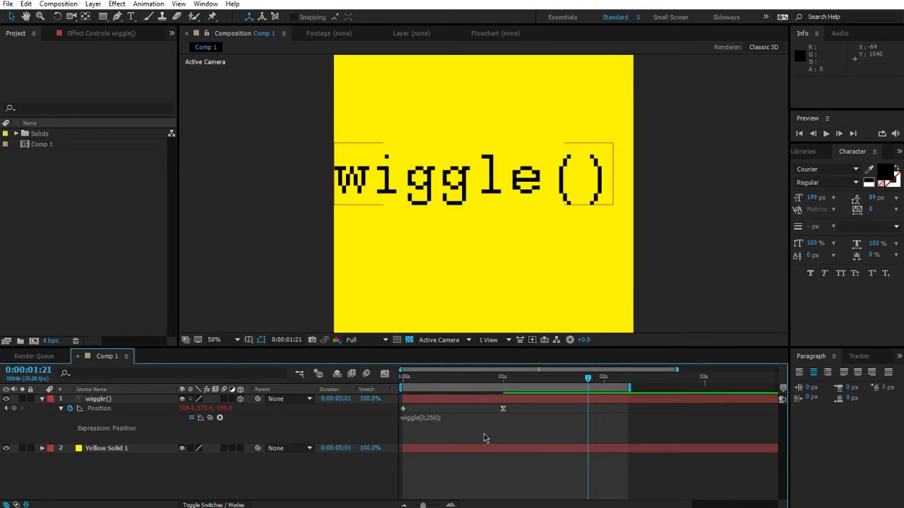
pyautogui.moveTo(401, 378); pyautogui.dragTo(443, 379)
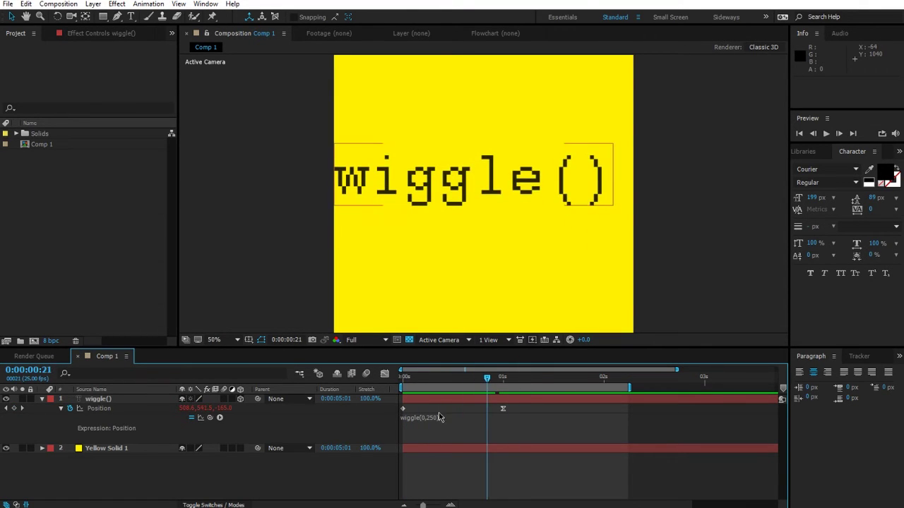
# Step: Remove the wiggle expression from the text layer's Position property
pyautogui.click(423, 417)
pyautogui.click(433, 440)
pyautogui.click(438, 467)
pyautogui.keyDown('alt'); pyautogui.click(70, 408); pyautogui.keyUp('alt')
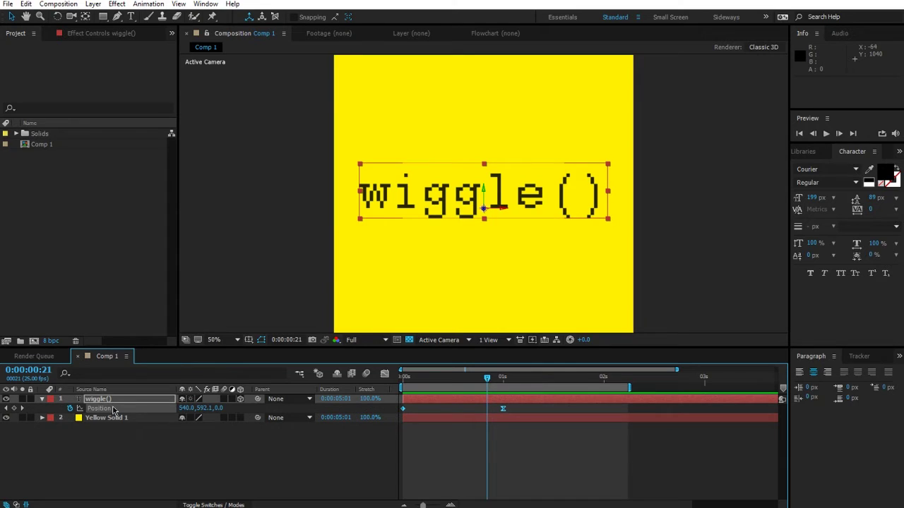
# Step: Add the expression wiggle(2,100); to the text layer's Scale property and scrub through the timeline to preview it
pyautogui.press('s')
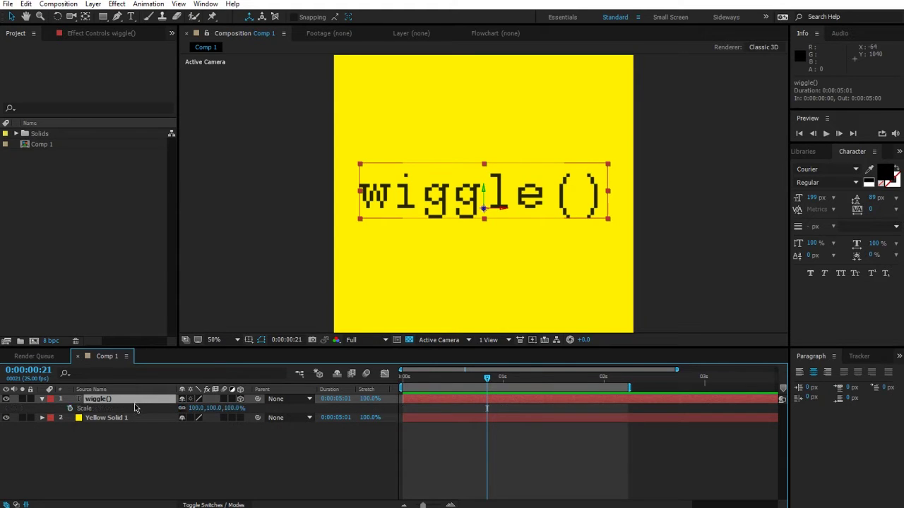
pyautogui.keyDown('alt'); pyautogui.click(70, 408); pyautogui.keyUp('alt')
pyautogui.write('wig')
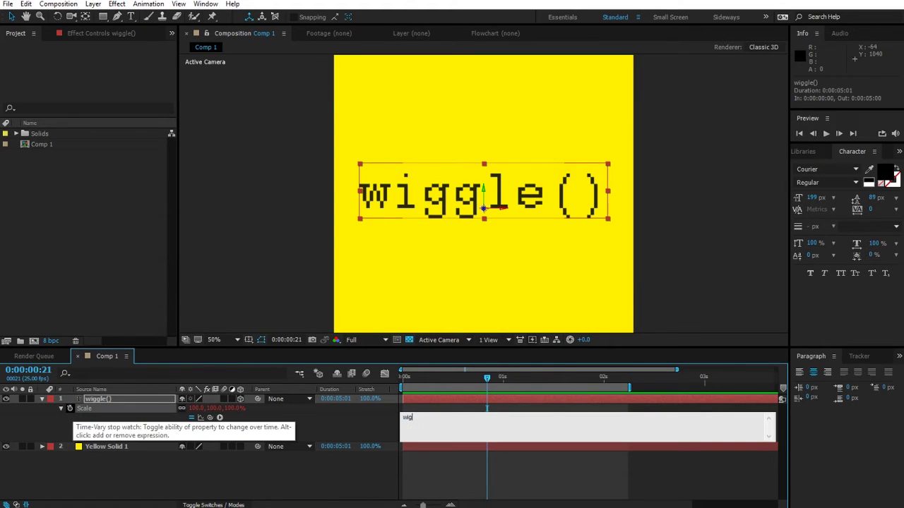
pyautogui.write('gle(2,100);')
pyautogui.click(339, 415)
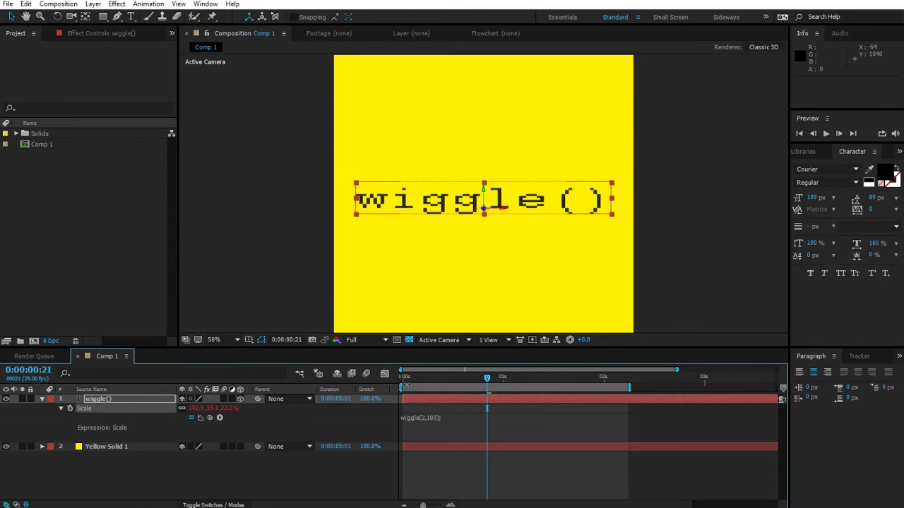
pyautogui.moveTo(405, 379); pyautogui.dragTo(435, 399)
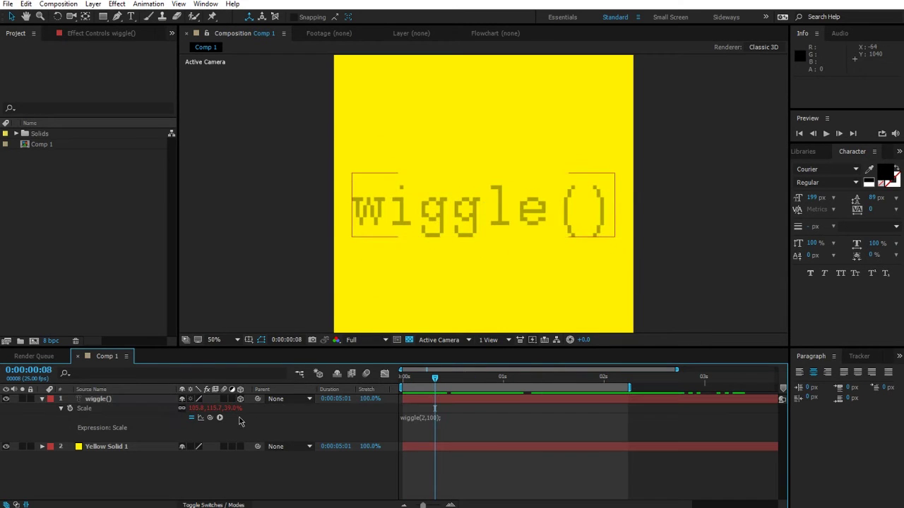
# Step: Clear the Scale expression, apply wiggle(2,100); to the text layer's Opacity instead, and preview the flicker
pyautogui.click(42, 399)
pyautogui.click(43, 400)
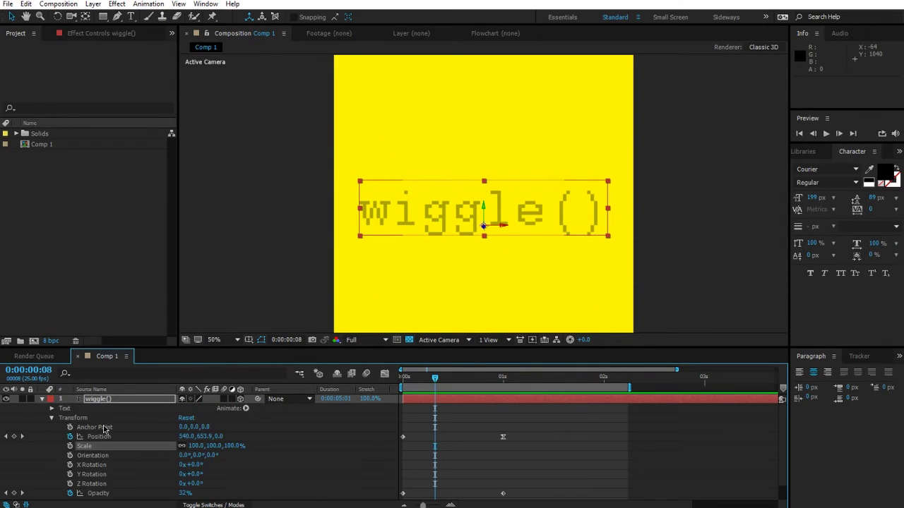
pyautogui.press('e')
pyautogui.press('e')
pyautogui.click(421, 418)
pyautogui.click(416, 398)
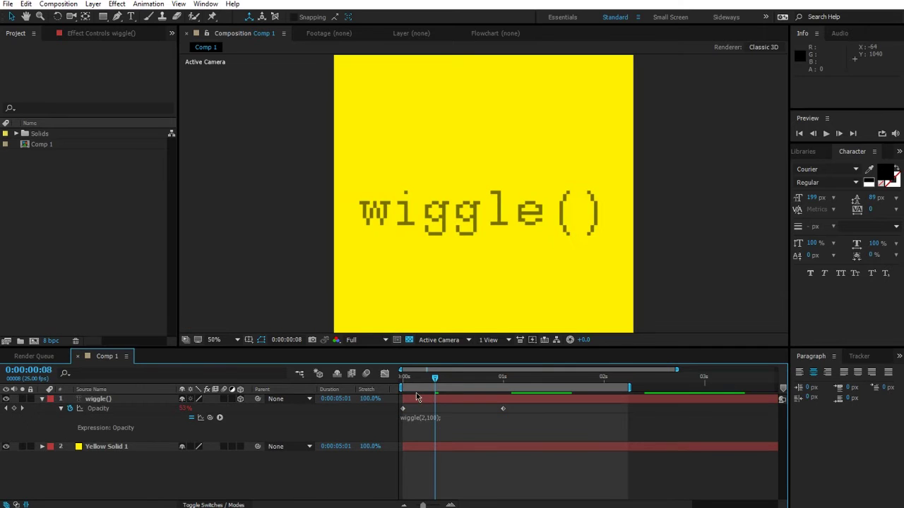
pyautogui.moveTo(427, 380); pyautogui.dragTo(392, 383)
pyautogui.moveTo(482, 385); pyautogui.dragTo(403, 385)
pyautogui.press('space')
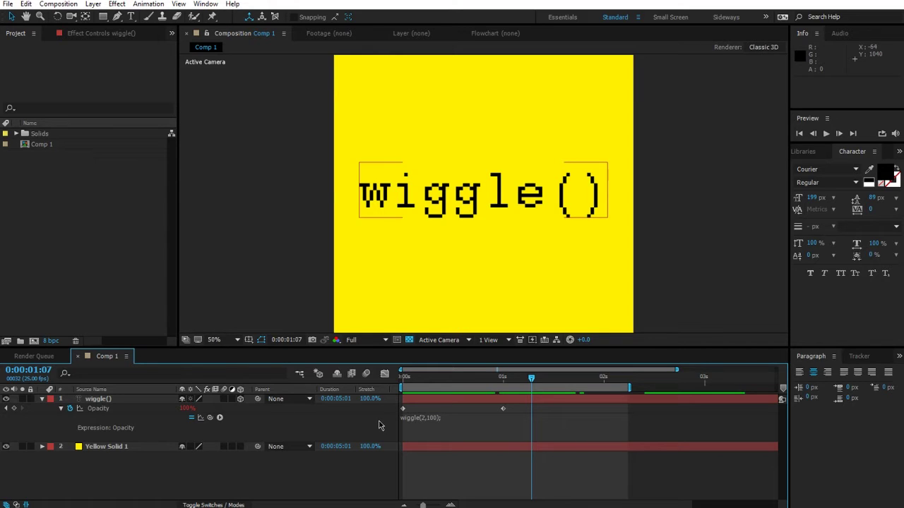
# Step: Add the expression wiggle(2,100); to the text layer's Position property and play the animation from the start
pyautogui.click(134, 400)
pyautogui.press('p')
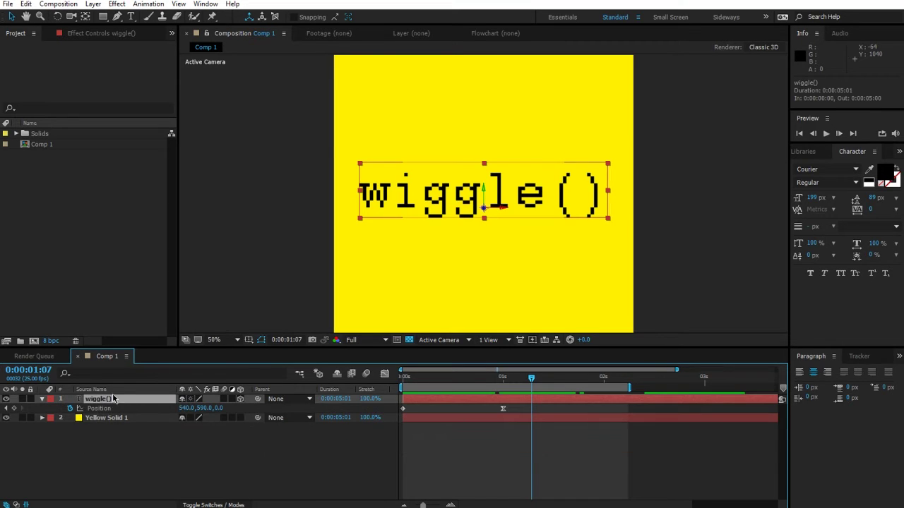
pyautogui.keyDown('alt'); pyautogui.click(70, 408); pyautogui.keyUp('alt')
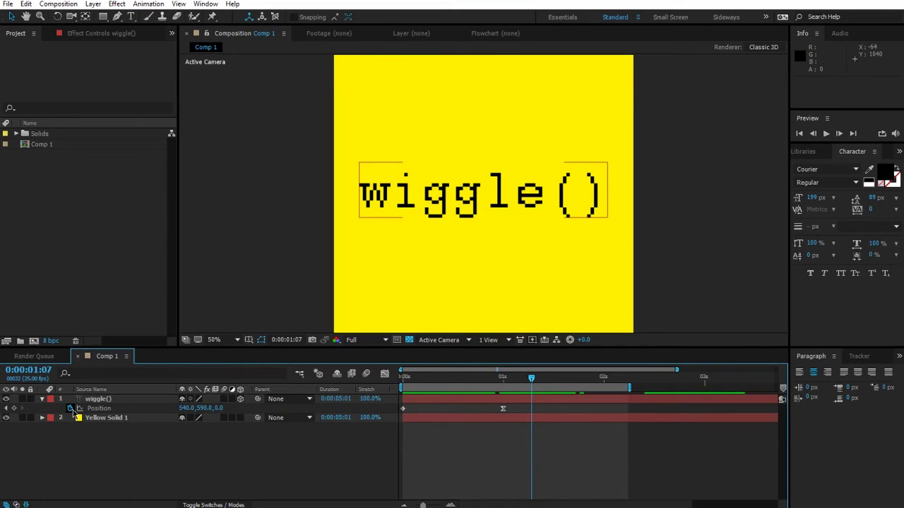
pyautogui.write('wiggle(2,100);')
pyautogui.click(185, 441)
pyautogui.moveTo(445, 378); pyautogui.dragTo(402, 382)
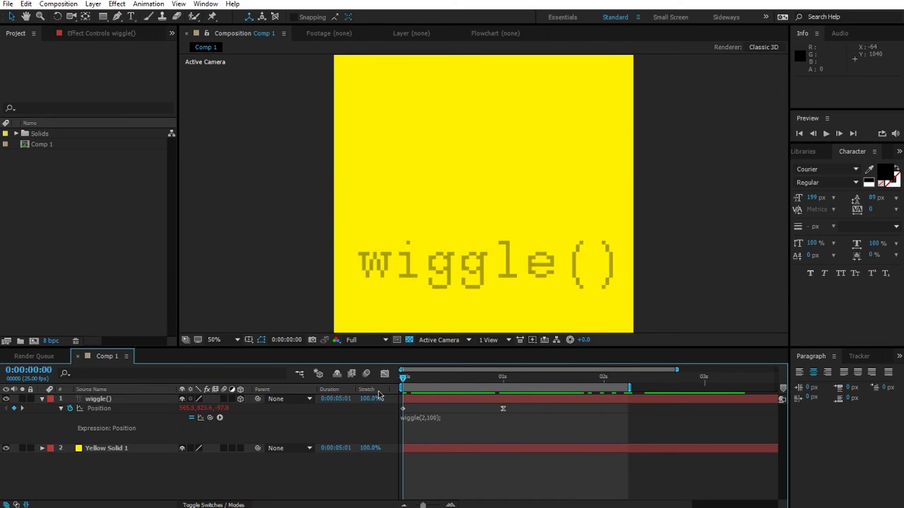
pyautogui.press('space')
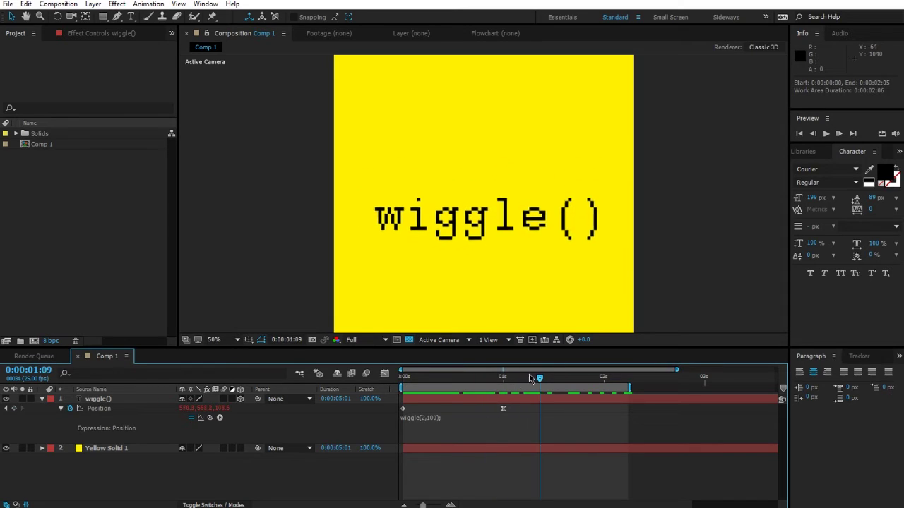
# Step: Reduce the amount in the Position wiggle expression to 10 and play the animation
pyautogui.click(435, 418)
pyautogui.click(434, 418)
pyautogui.press('BackSpace')
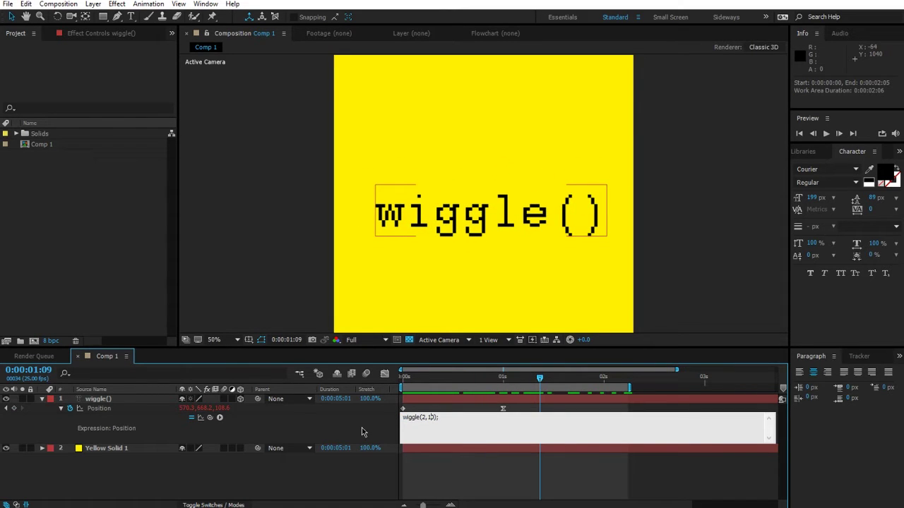
pyautogui.click(365, 429)
pyautogui.press('space')
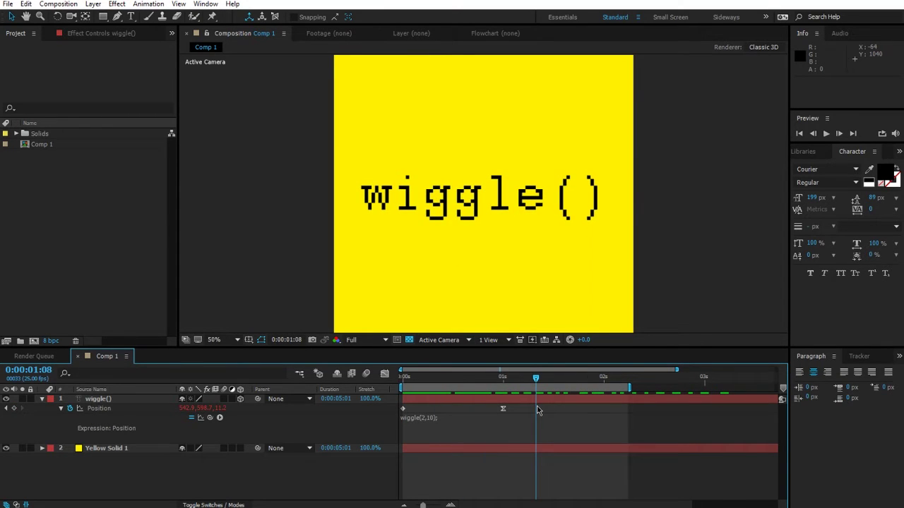
# Step: Remove the wiggle(2,10); expression from the text layer's Position property
pyautogui.click(103, 400)
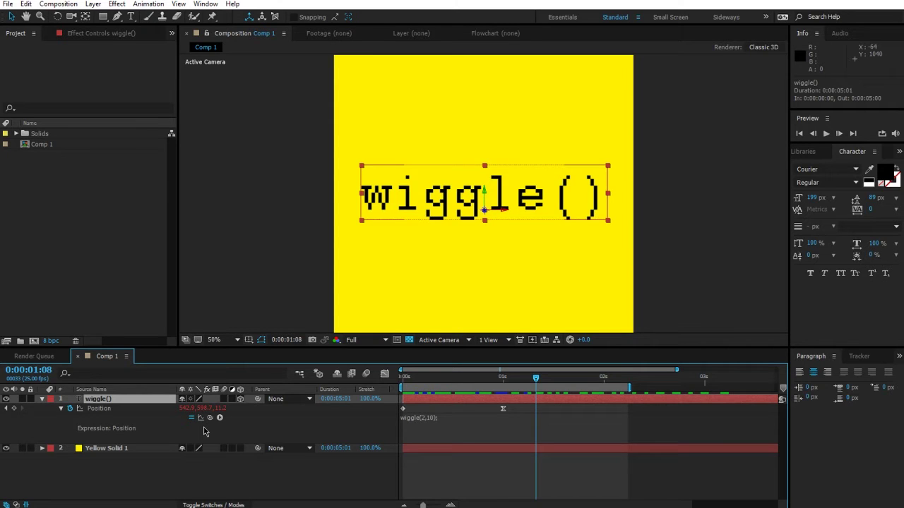
pyautogui.keyDown('alt'); pyautogui.click(70, 408); pyautogui.keyUp('alt')
pyautogui.click(240, 428)
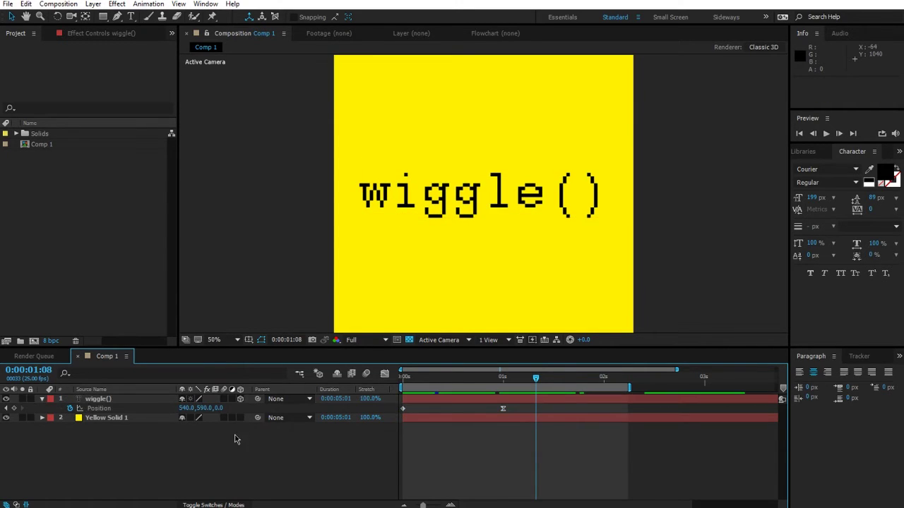
# Step: Add a Scale expression to the text layer that stores wiggle(1,200); in a variable named shaker and outputs shaker on the second line
pyautogui.click(104, 400)
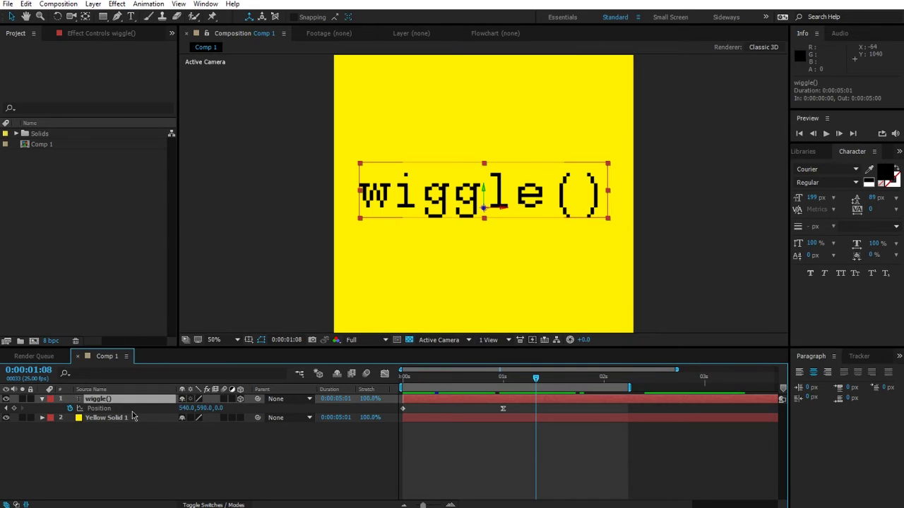
pyautogui.press('s')
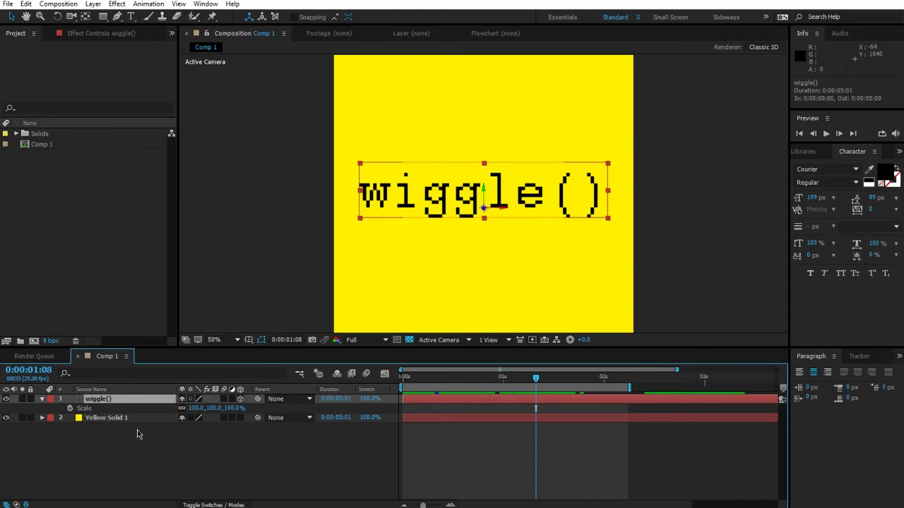
pyautogui.keyDown('alt'); pyautogui.click(71, 409); pyautogui.keyUp('alt')
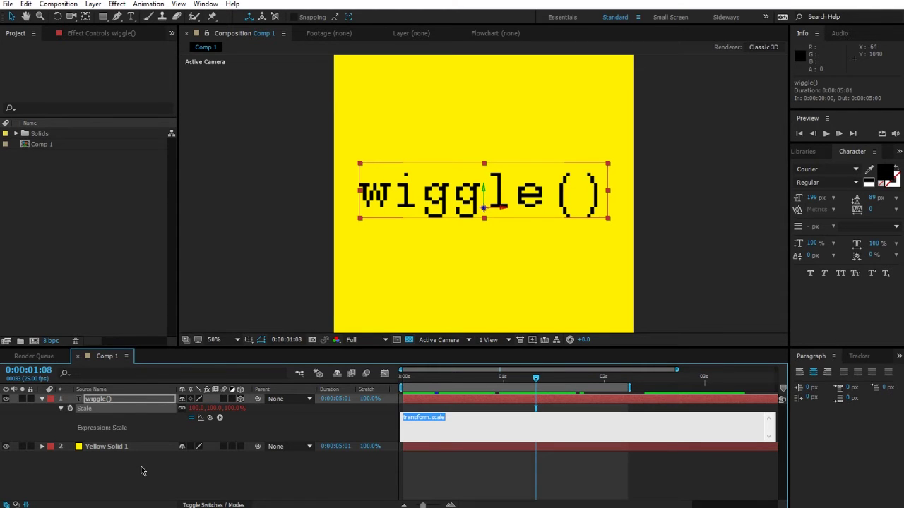
pyautogui.write('shaker')
pyautogui.write(' = ')
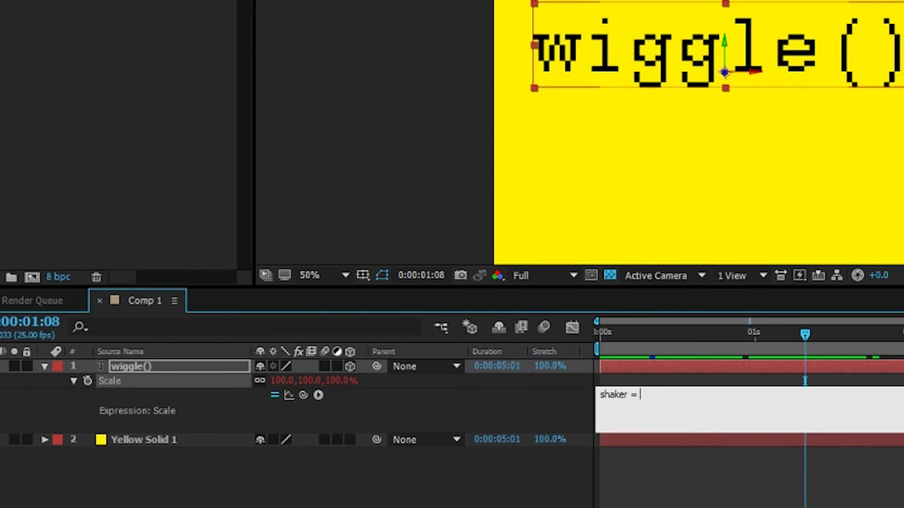
pyautogui.write('wiggle(1,200);')
pyautogui.press('Return')
pyautogui.write('shaker')
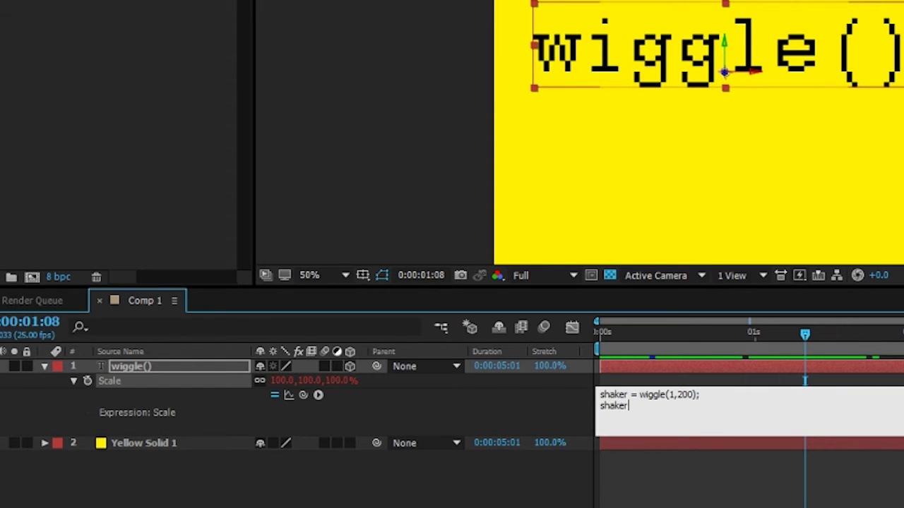
pyautogui.click(419, 414)
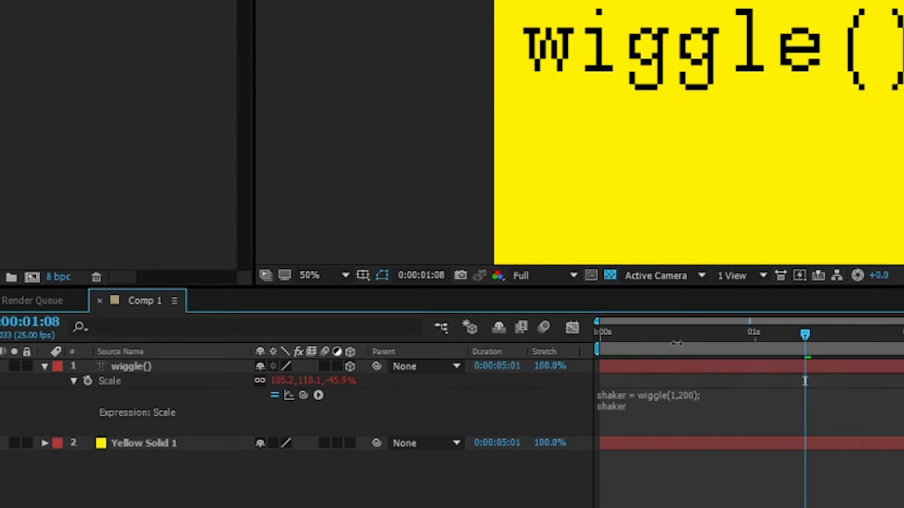
# Step: Play and scrub through the timeline to examine how the Scale wiggle distorts the text
pyautogui.press('Home')
pyautogui.press('space')
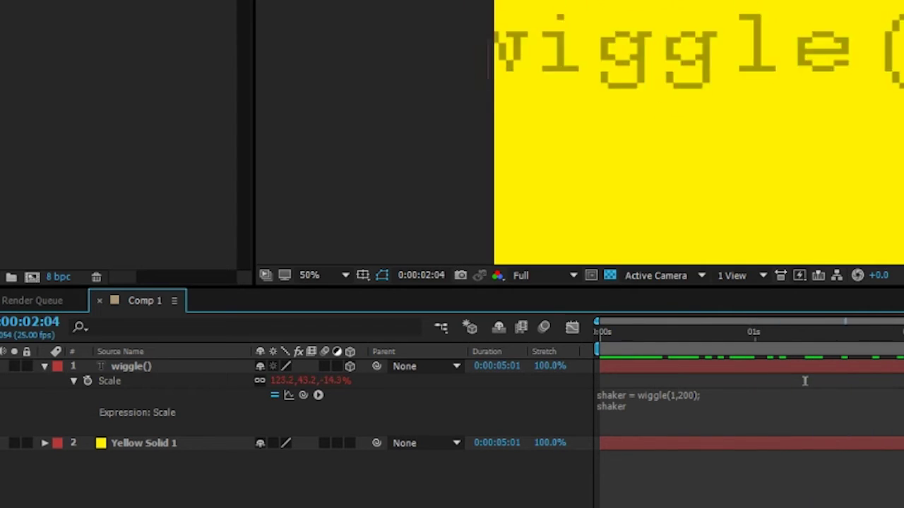
pyautogui.press('space')
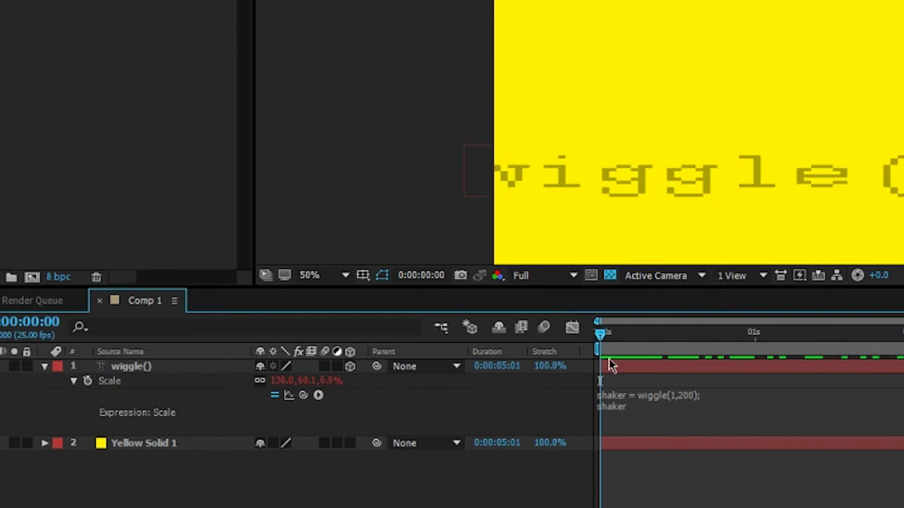
pyautogui.click(768, 332)
pyautogui.moveTo(817, 364); pyautogui.dragTo(881, 367)
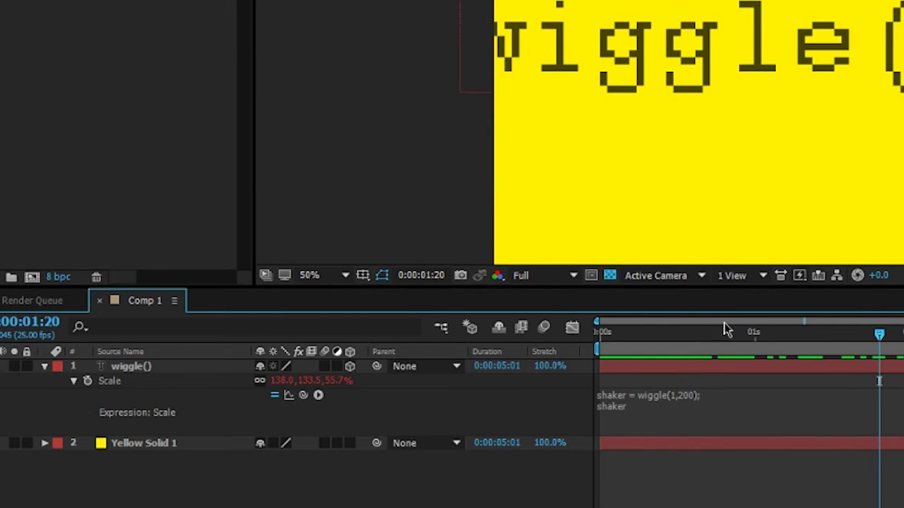
pyautogui.moveTo(728, 330); pyautogui.dragTo(879, 356)
pyautogui.press('space')
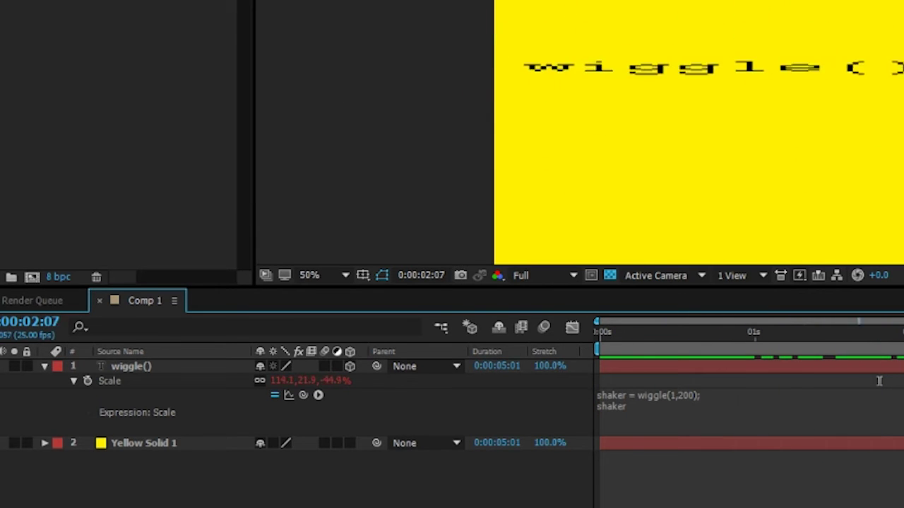
# Step: Change the last line of the Scale expression to [shaker[0],shaker[0]] and preview the proportional scaling
pyautogui.click(664, 424)
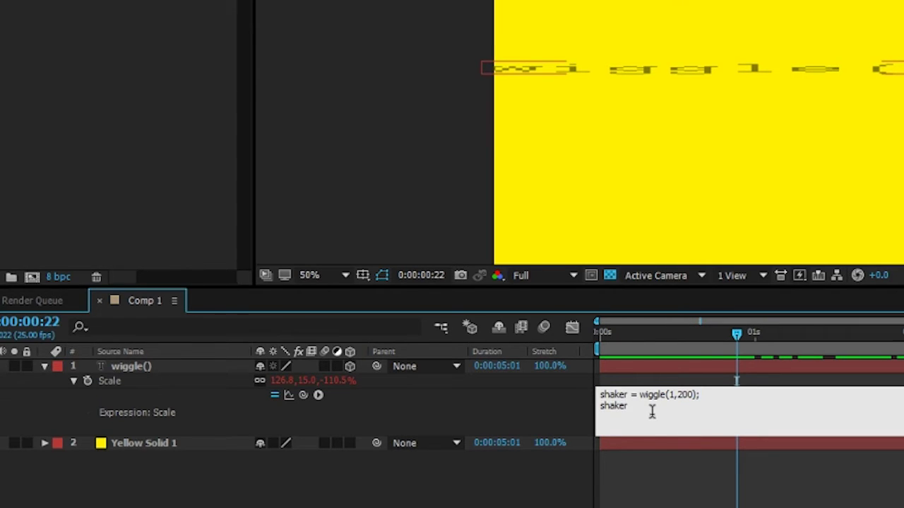
pyautogui.click(602, 406)
pyautogui.write('0][')
pyautogui.press('BackSpace')
pyautogui.write(']')
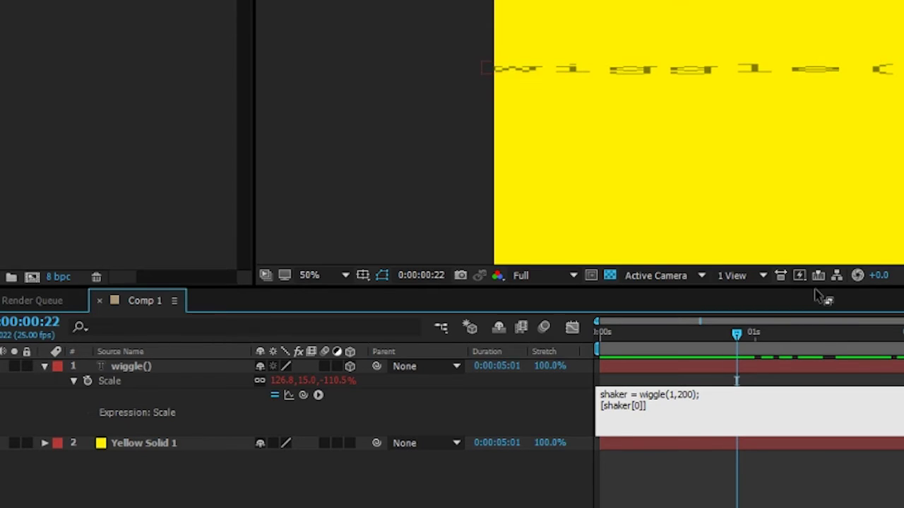
pyautogui.press('BackSpace')
pyautogui.write(',shaker[0]')
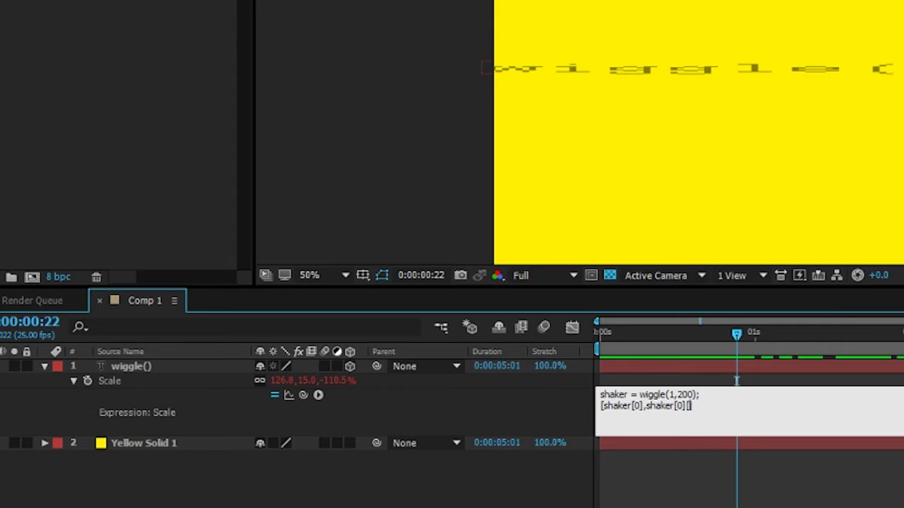
pyautogui.click(520, 386)
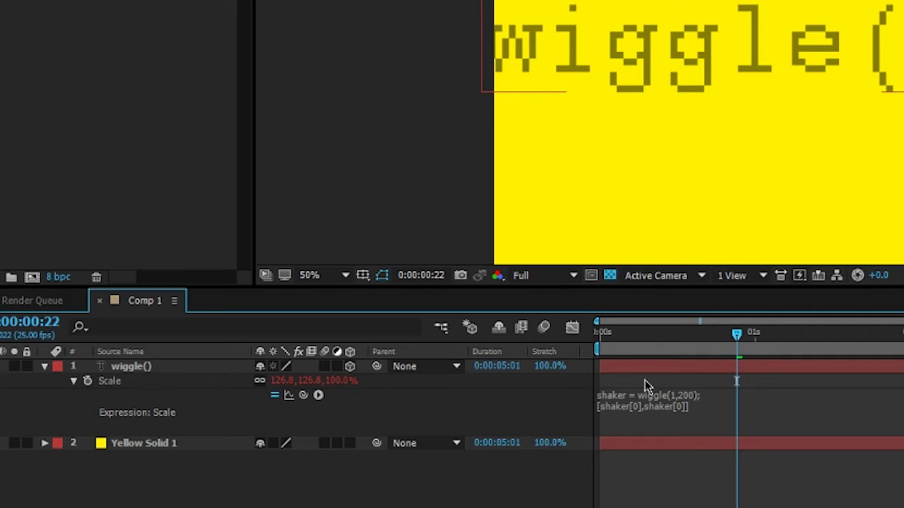
pyautogui.moveTo(603, 336); pyautogui.dragTo(802, 363)
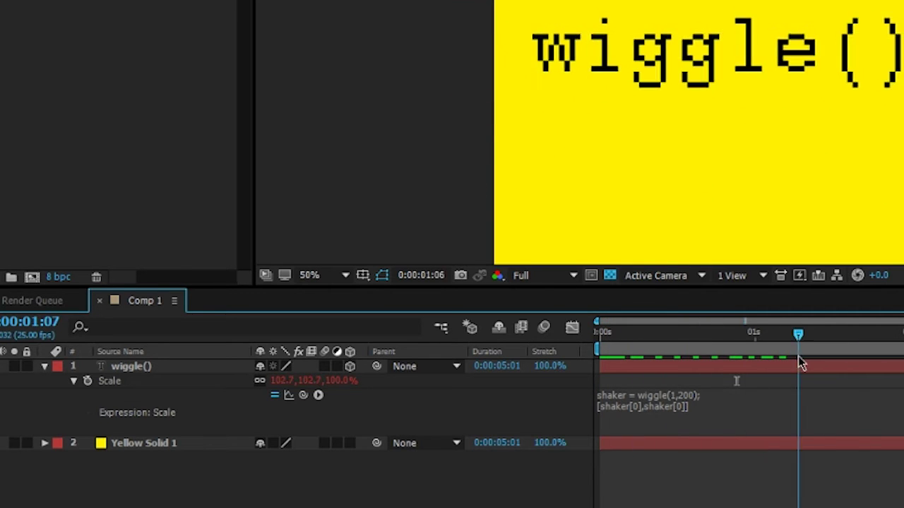
pyautogui.press('space')
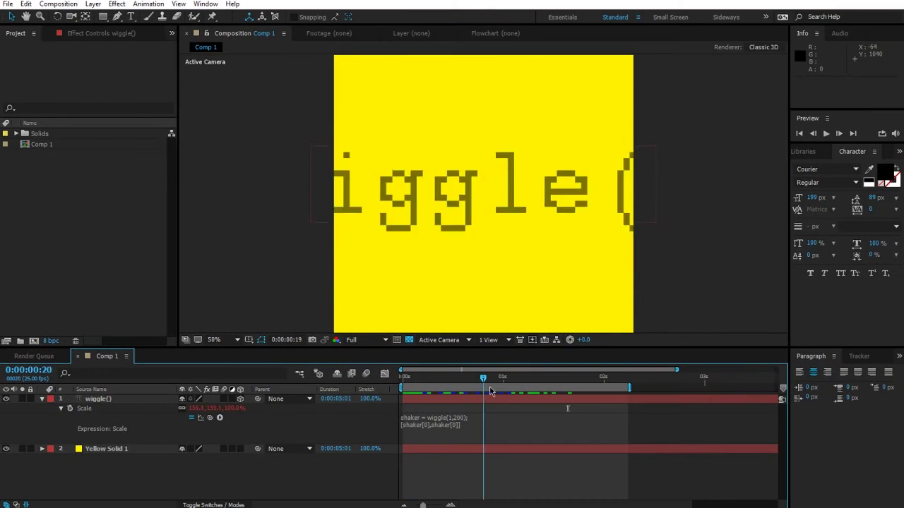
pyautogui.press('space')
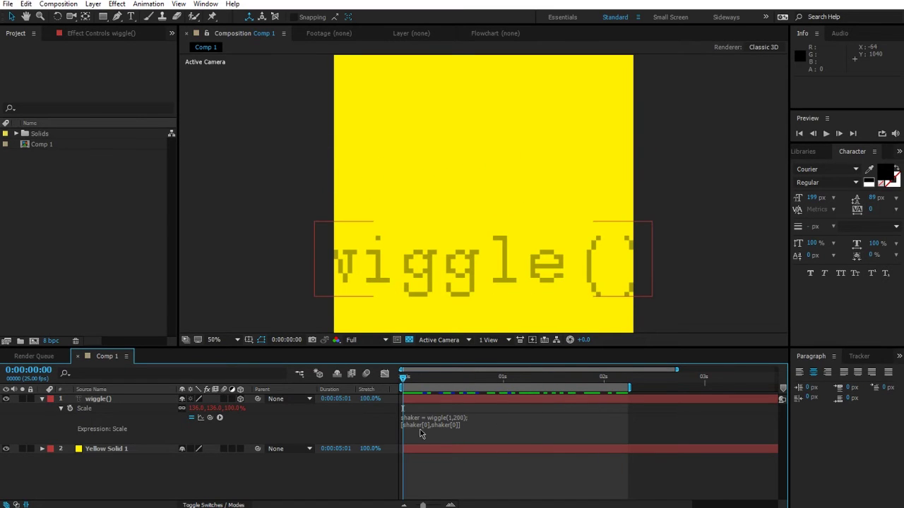
# Step: Rewrite the Scale expression as shaker = wiggle(1,200)[0]; followed by [shaker,shaker], and scrub through the timeline to preview it
pyautogui.click(420, 434)
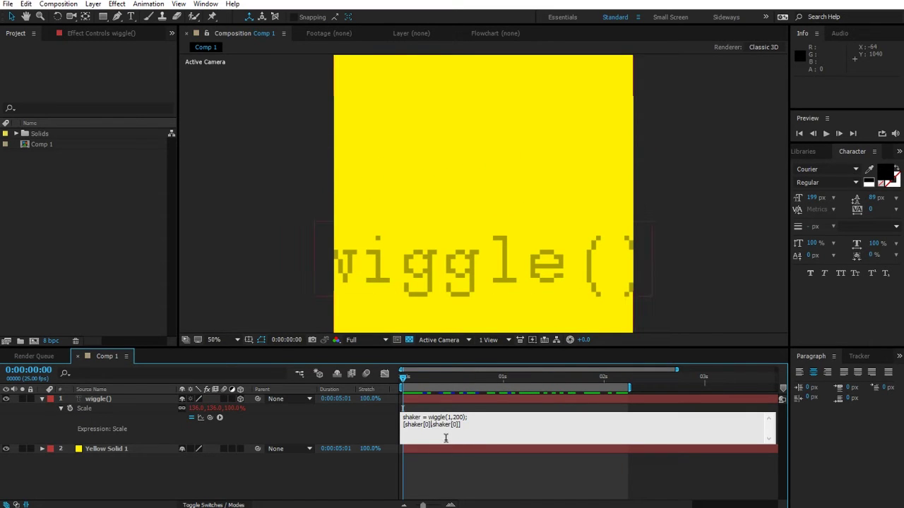
pyautogui.press('BackSpace')
pyautogui.press('BackSpace')
pyautogui.press('BackSpace')
pyautogui.write(',')
pyautogui.press('BackSpace')
pyautogui.press('BackSpace')
pyautogui.press('BackSpace')
pyautogui.write(';[0]')
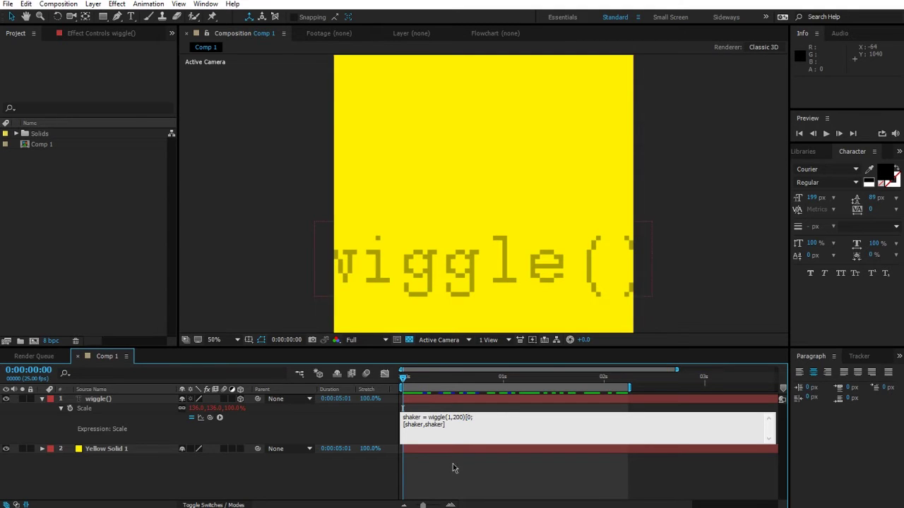
pyautogui.click(476, 480)
pyautogui.moveTo(403, 378); pyautogui.dragTo(565, 390)
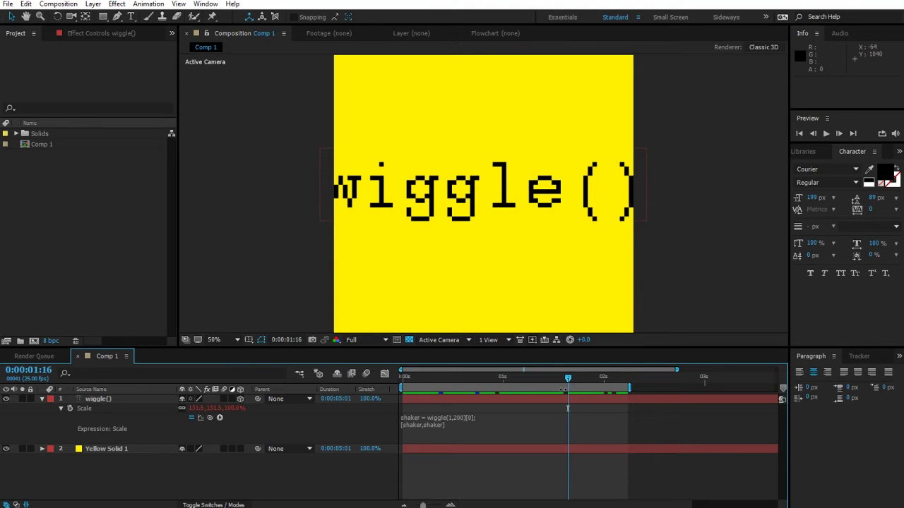
pyautogui.click(453, 418)
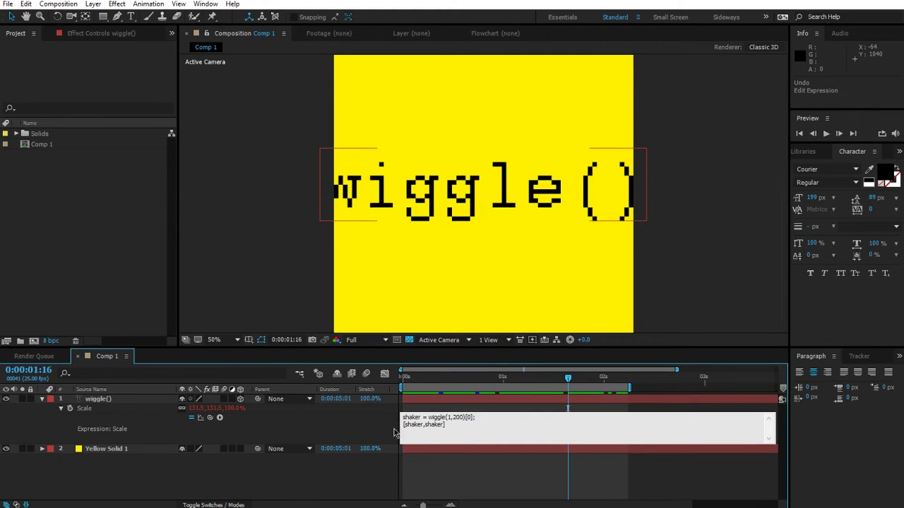
pyautogui.hotkey('ctrl', 'a')
pyautogui.click(367, 438)
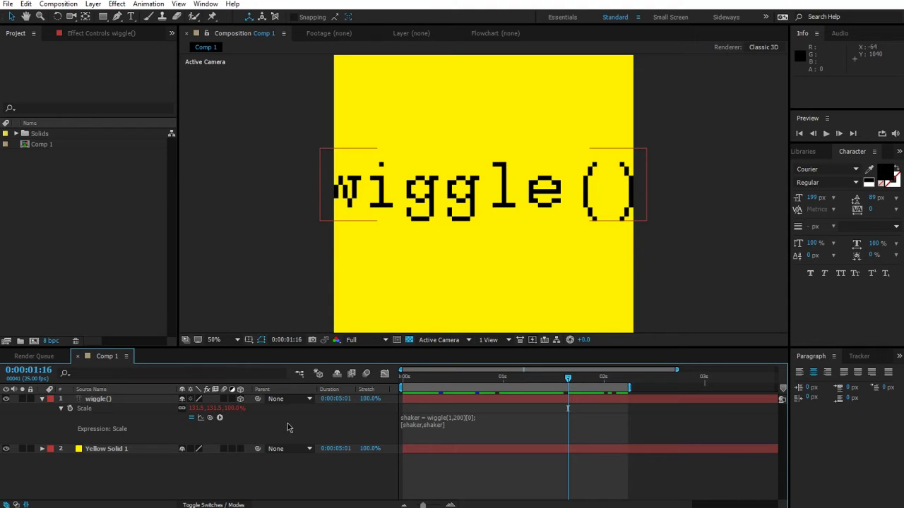
# Step: Change the text layer's content to loopOut() and set its font size to 134 px
pyautogui.doubleClick(78, 400)
pyautogui.write('loopOut')
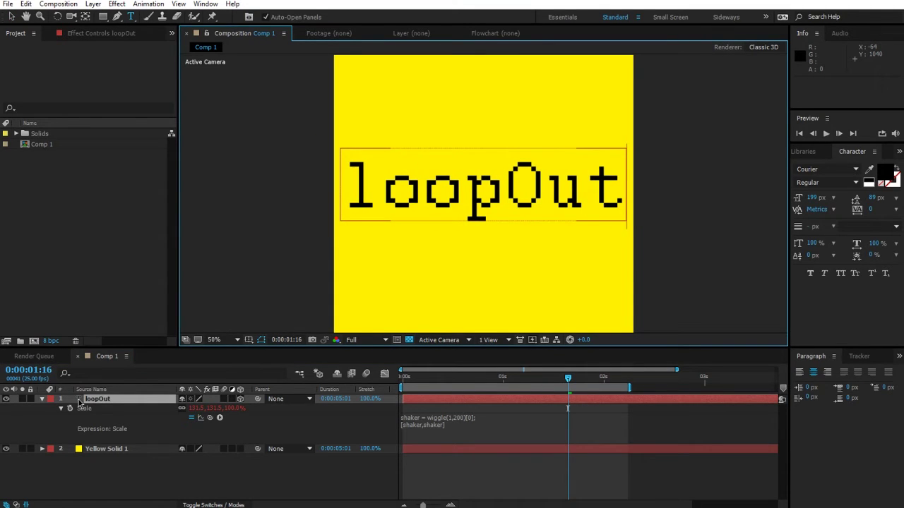
pyautogui.write('()')
pyautogui.press('KP_Enter')
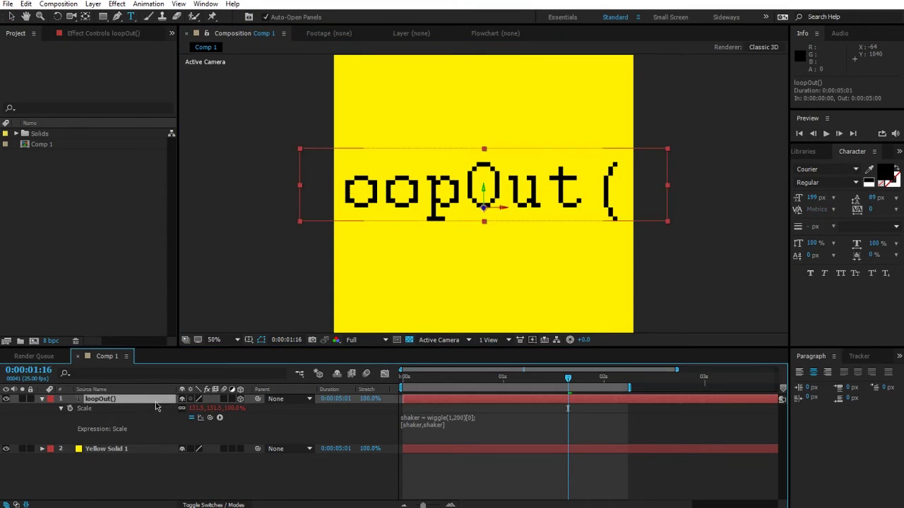
pyautogui.moveTo(816, 200); pyautogui.dragTo(784, 200)
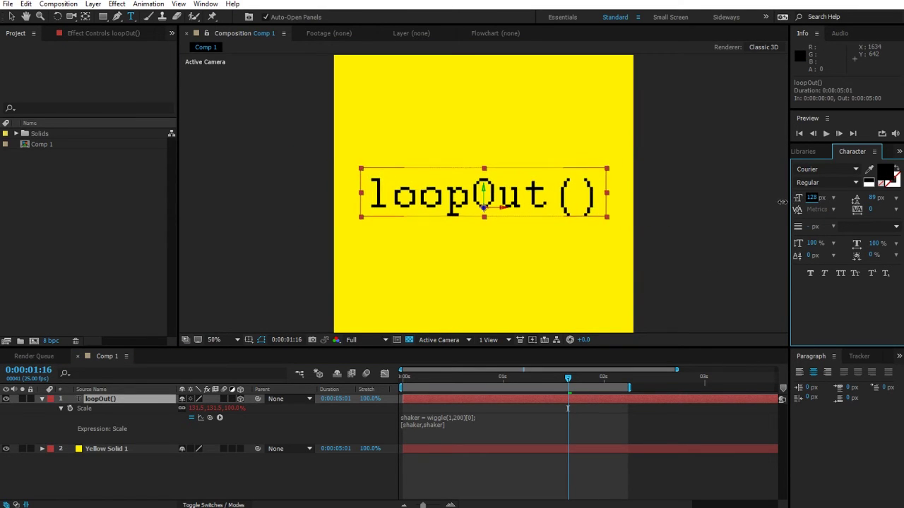
pyautogui.click(295, 424)
# Step: Remove the expression from the loopOut() layer's Scale property and preview the animation
pyautogui.keyDown('alt'); pyautogui.click(70, 408); pyautogui.keyUp('alt')
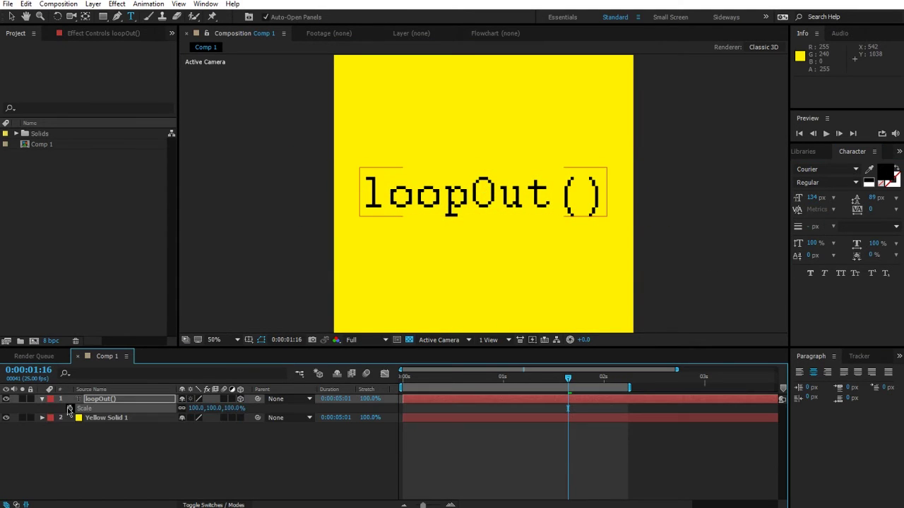
pyautogui.press('space')
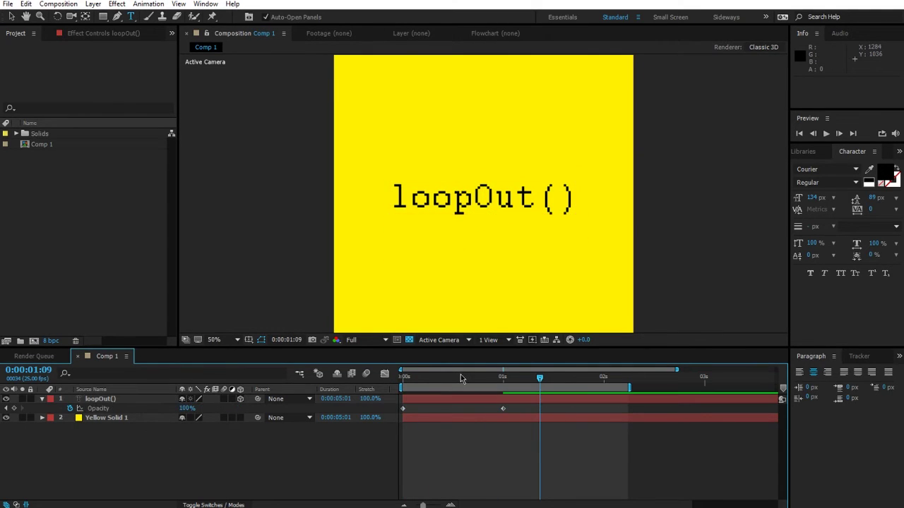
# Step: Give the loopOut() layer's Opacity the expression 100 and preview the animation
pyautogui.press('Home')
pyautogui.moveTo(404, 382); pyautogui.dragTo(568, 382)
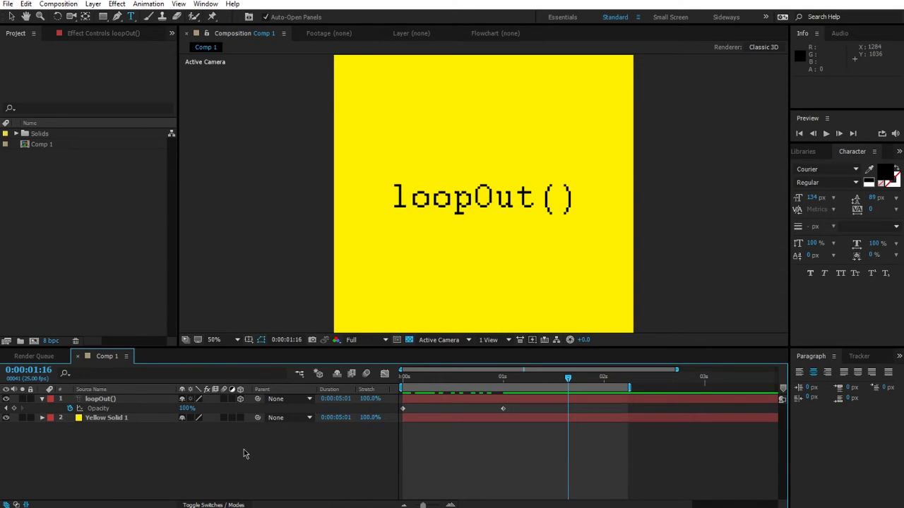
pyautogui.click(92, 410)
pyautogui.keyDown('alt'); pyautogui.click(69, 408); pyautogui.keyUp('alt')
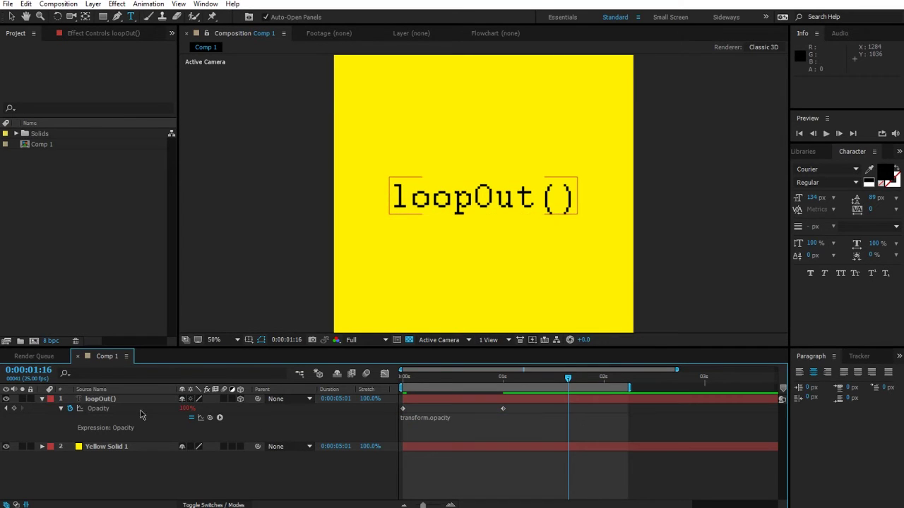
pyautogui.click(421, 424)
pyautogui.write('1')
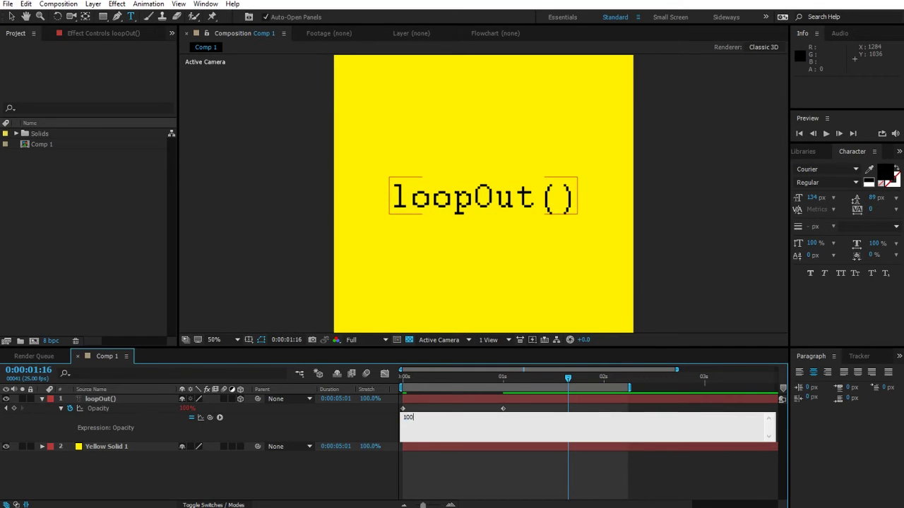
pyautogui.write('00')
pyautogui.click(383, 439)
pyautogui.press('space')
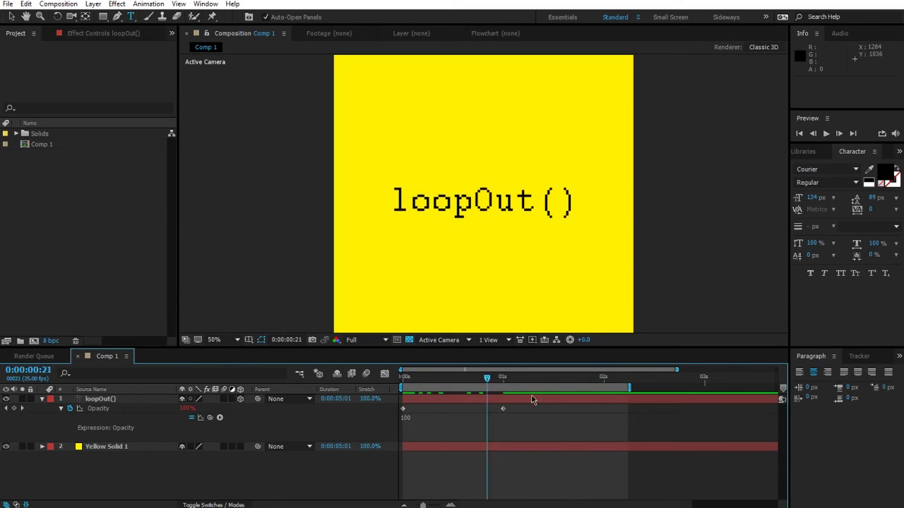
pyautogui.press('space')
# Step: Reveal the loopOut() layer's animated properties and add the expression loopOut(); to its Position
pyautogui.click(532, 400)
pyautogui.press('u')
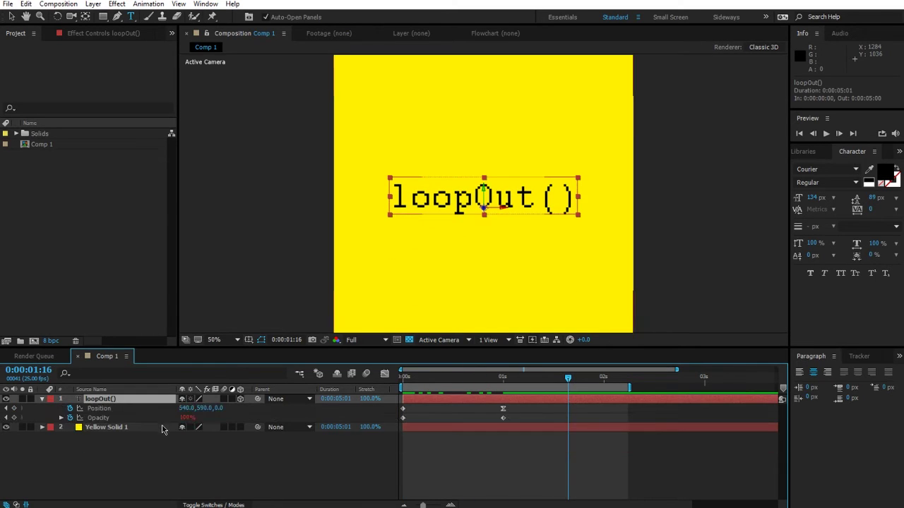
pyautogui.click(210, 445)
pyautogui.moveTo(438, 378); pyautogui.dragTo(519, 382)
pyautogui.click(520, 399)
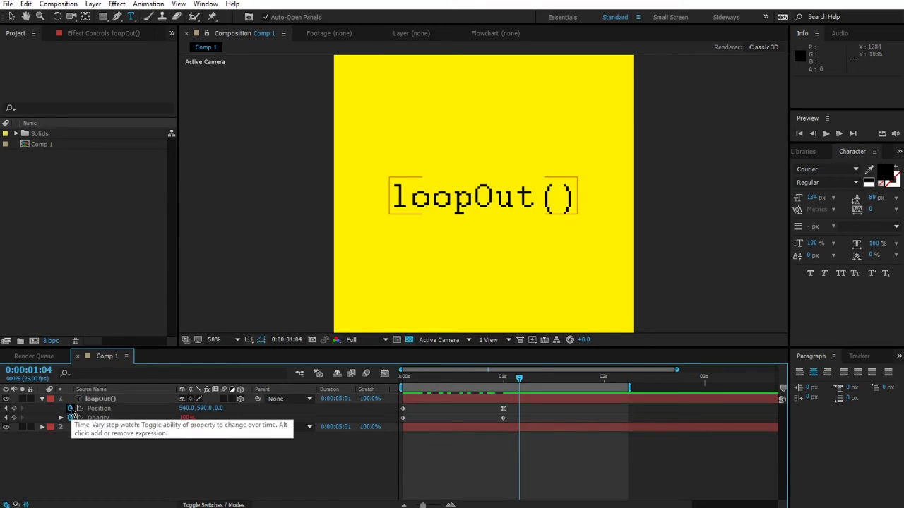
pyautogui.keyDown('alt'); pyautogui.click(70, 410); pyautogui.keyUp('alt')
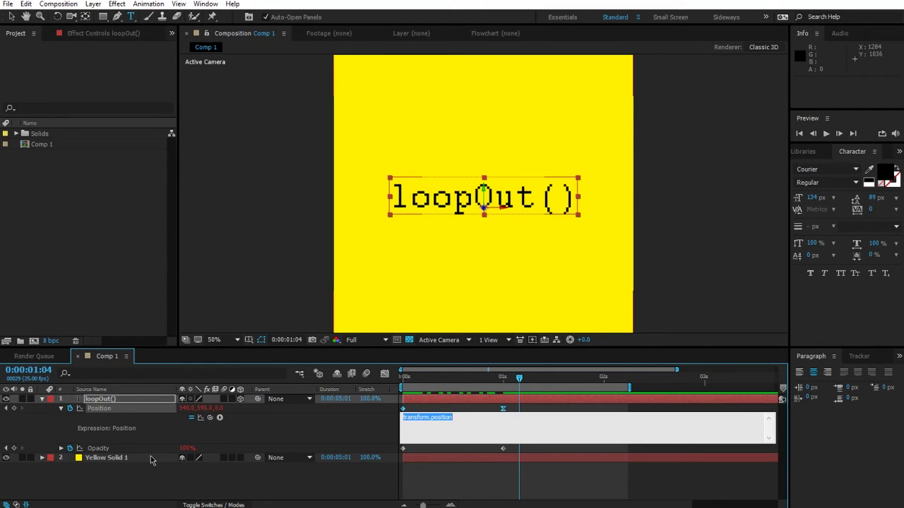
pyautogui.write('loopOut')
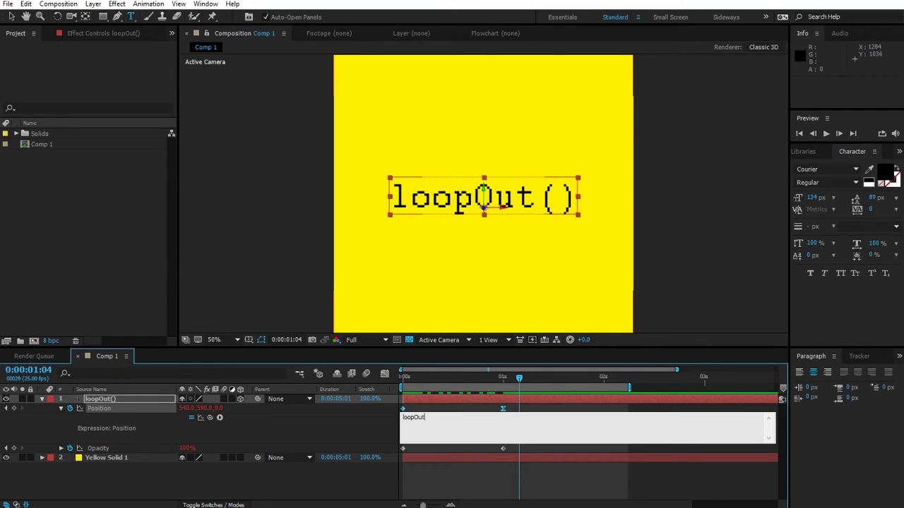
pyautogui.write('();')
pyautogui.click(328, 422)
# Step: Preview the looping Position animation and extend the work area's end to 0:00:02:24
pyautogui.moveTo(406, 387)
pyautogui.mouseDown()
pyautogui.moveTo(396, 386)
pyautogui.moveTo(424, 387)
pyautogui.mouseUp()
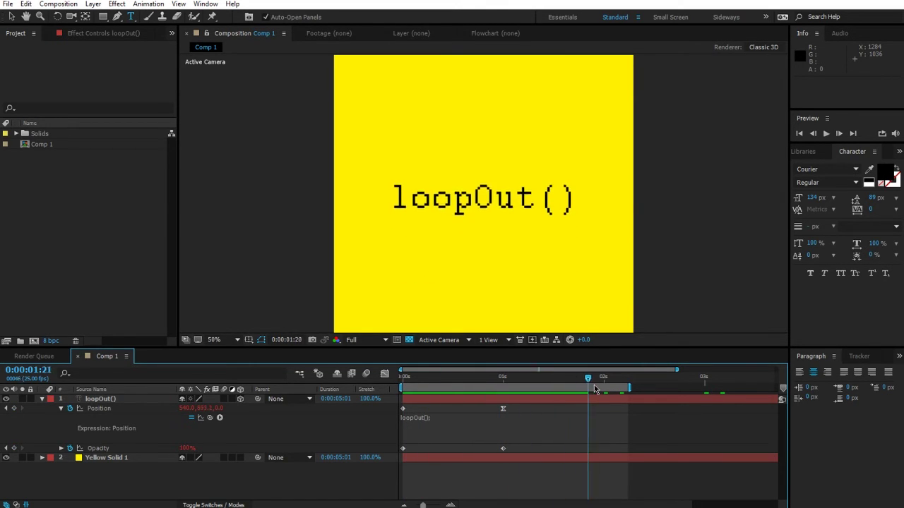
pyautogui.moveTo(595, 389); pyautogui.dragTo(399, 394)
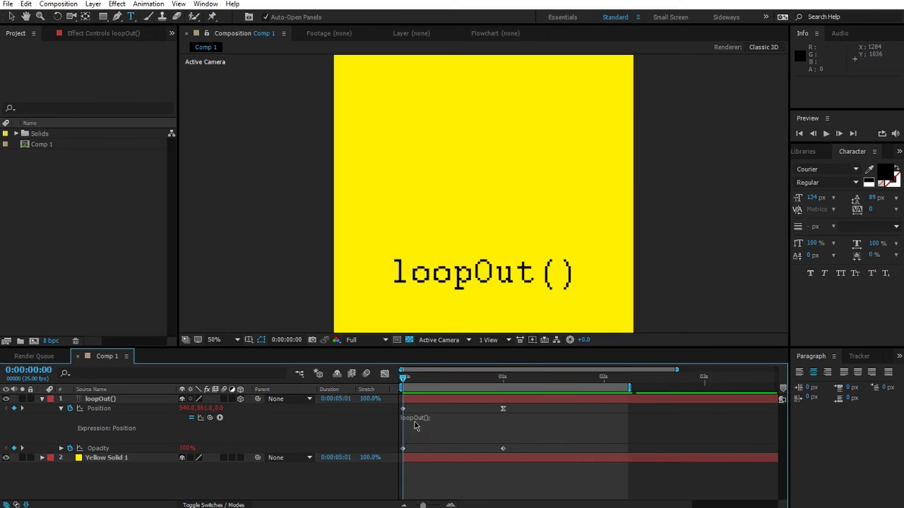
pyautogui.press('space')
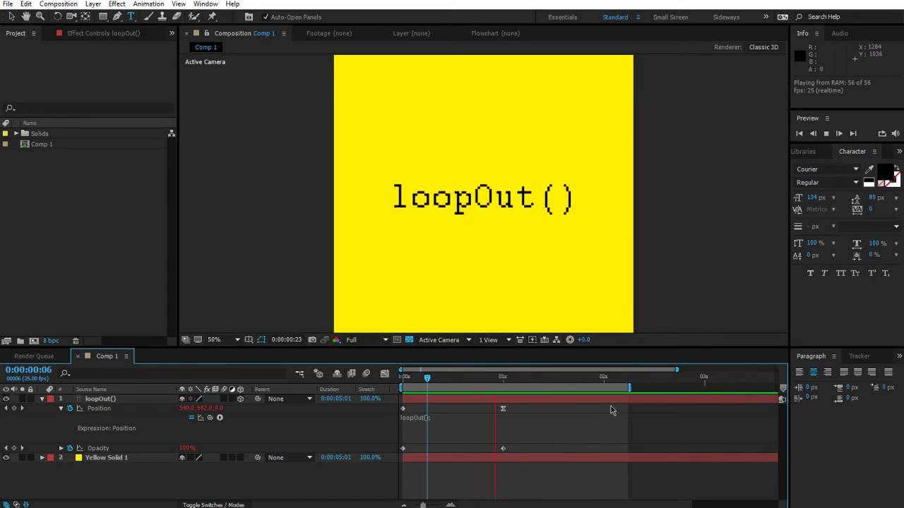
pyautogui.moveTo(629, 388); pyautogui.dragTo(702, 388)
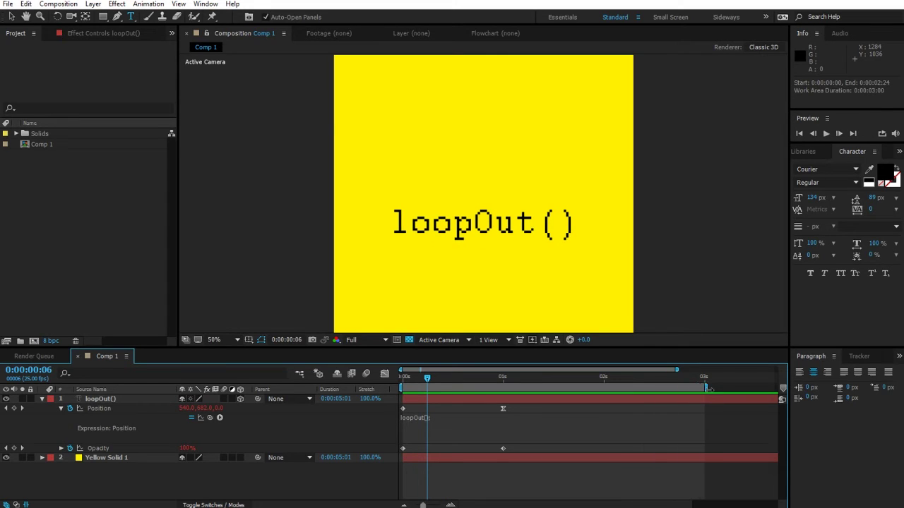
pyautogui.press('space')
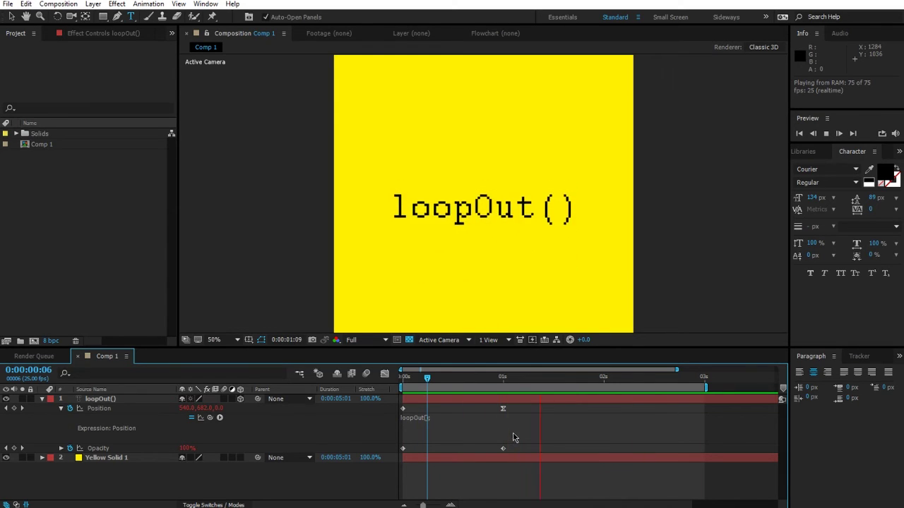
# Step: Change the Position expression to loopOut("cycle"); followed by loopOut("pingpong");, previewing each loop style
pyautogui.click(484, 428)
pyautogui.click(450, 429)
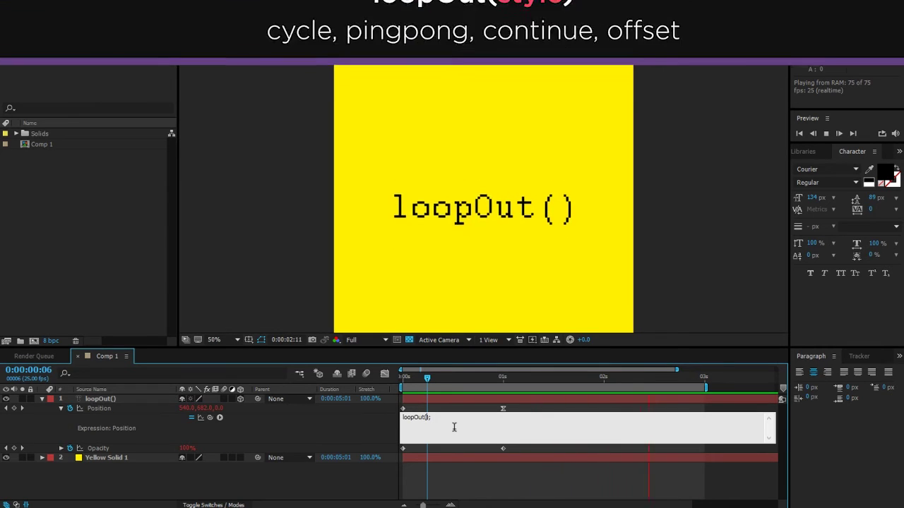
pyautogui.write('""')
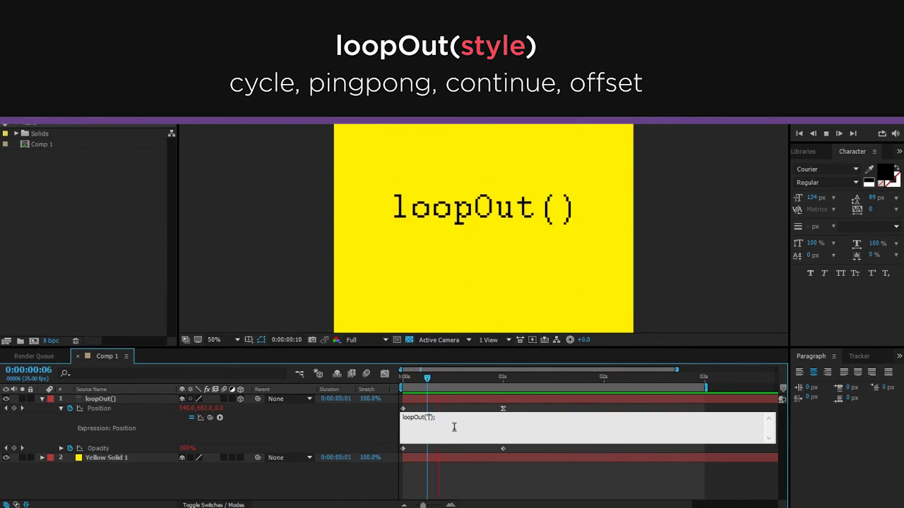
pyautogui.write('cycle')
pyautogui.click(343, 430)
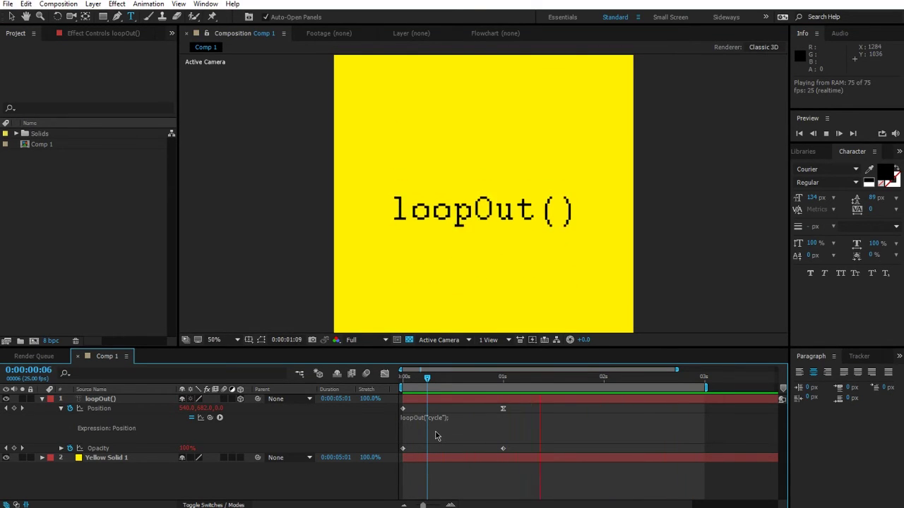
pyautogui.click(435, 418)
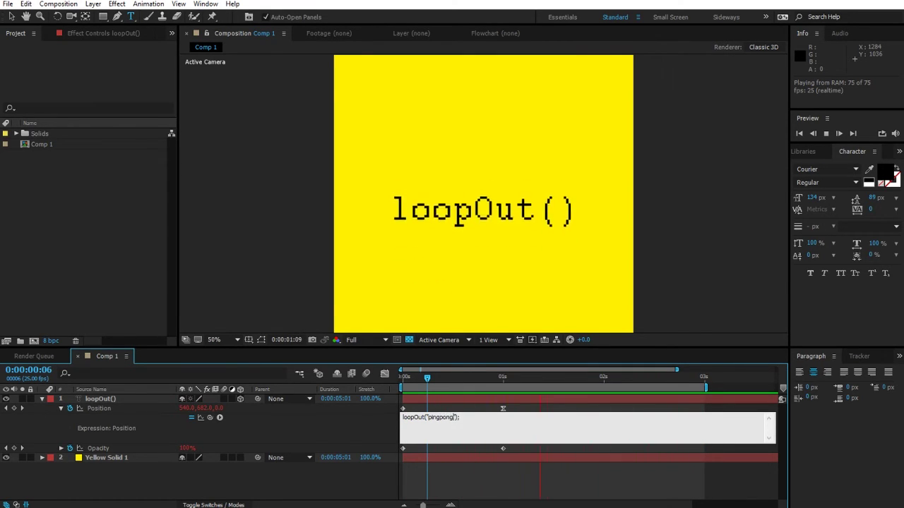
pyautogui.click(380, 425)
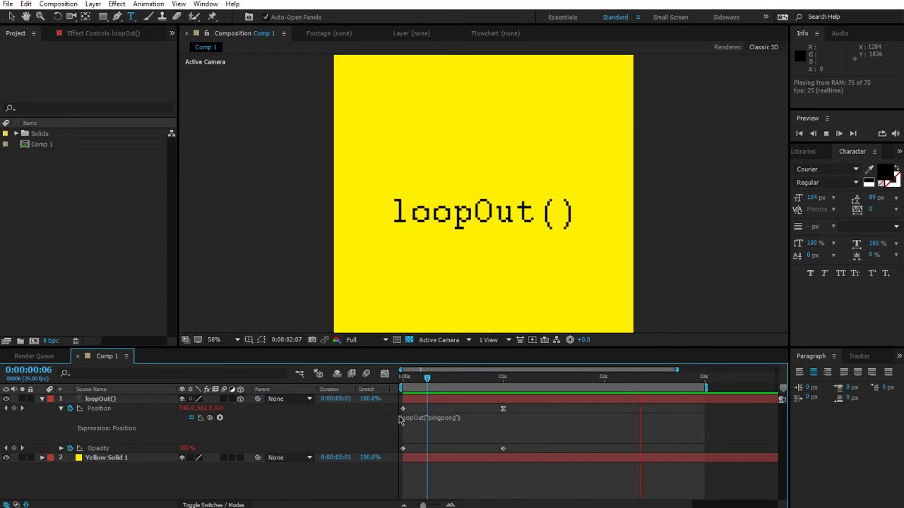
# Step: Change the Position expression to loopOut("continue"); and preview the continuing motion
pyautogui.click(452, 420)
pyautogui.click(469, 438)
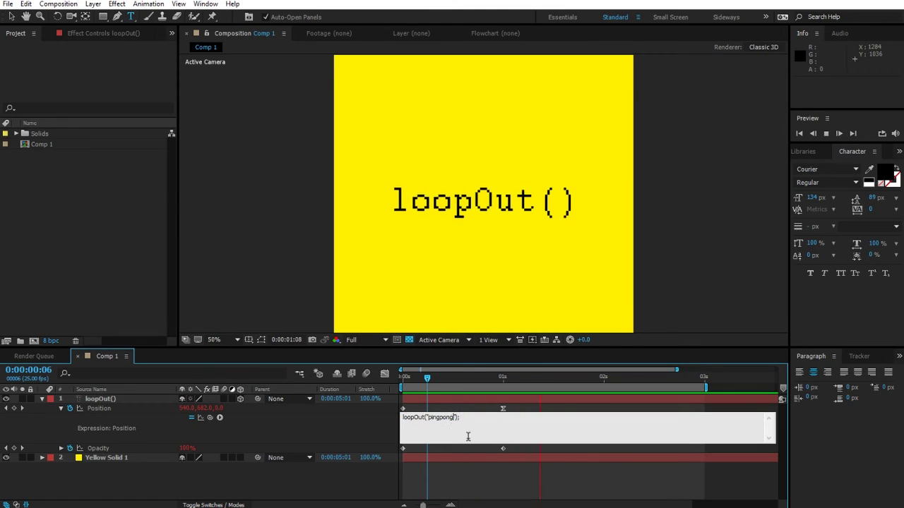
pyautogui.press('BackSpace')
pyautogui.press('BackSpace')
pyautogui.press('BackSpace')
pyautogui.press('BackSpace')
pyautogui.press('BackSpace')
pyautogui.press('BackSpace')
pyautogui.press('BackSpace')
pyautogui.press('BackSpace')
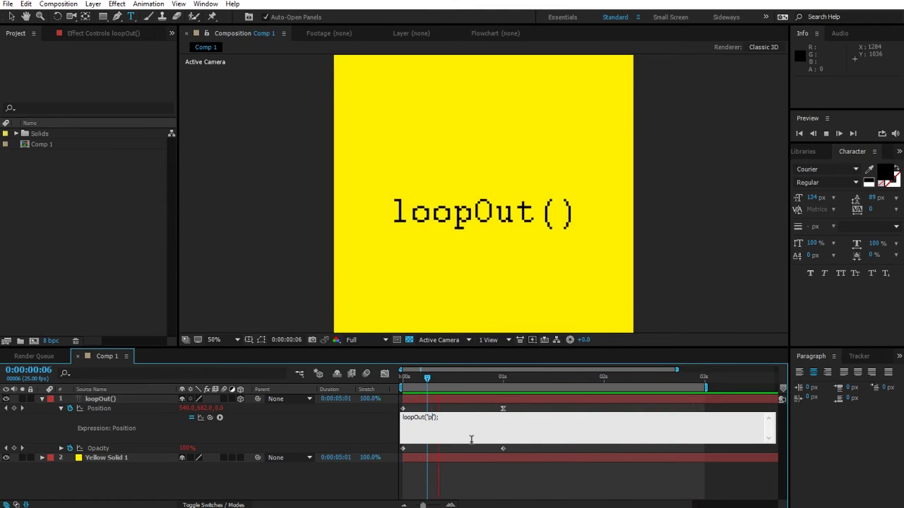
pyautogui.write('continue')
pyautogui.click(358, 434)
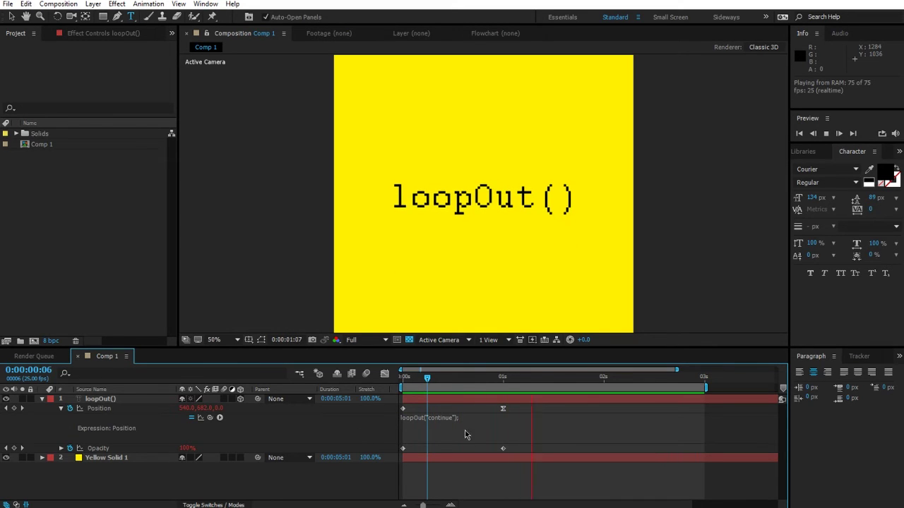
# Step: Try the second Position keyframe at earlier and later times to compare the continued speed, and return it to 0:00:01:00
pyautogui.click(503, 409)
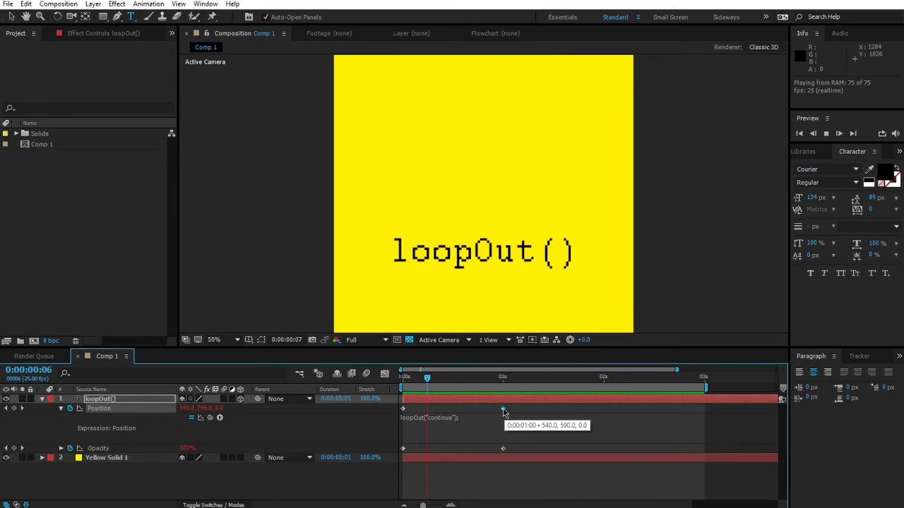
pyautogui.moveTo(502, 411); pyautogui.dragTo(576, 409)
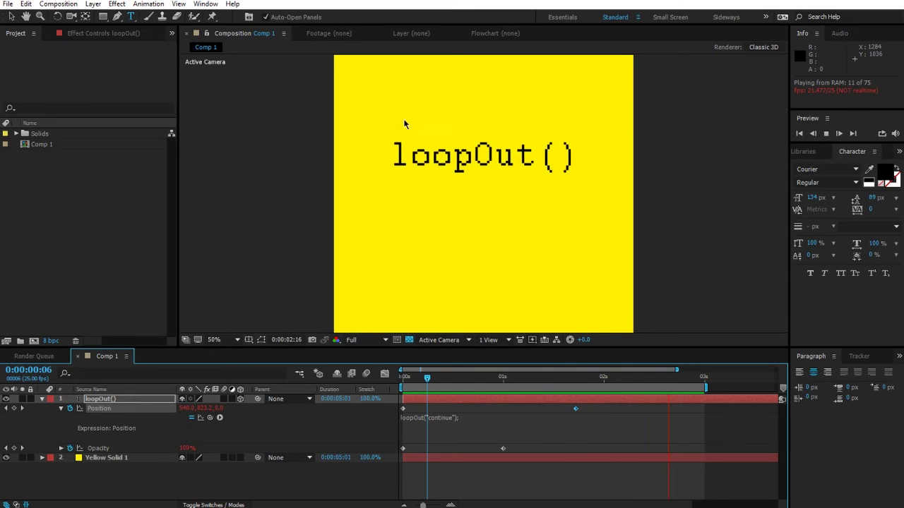
pyautogui.hotkey('ctrl', 'z')
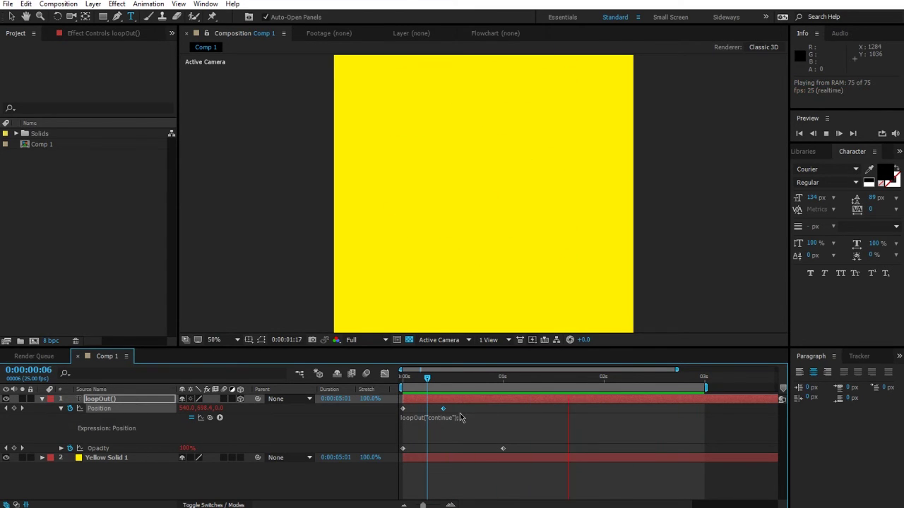
pyautogui.moveTo(443, 408); pyautogui.dragTo(503, 409)
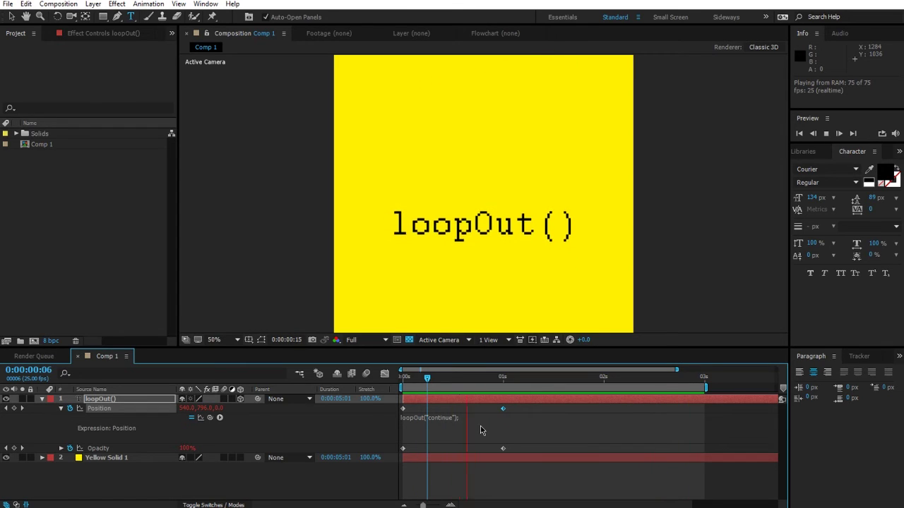
pyautogui.moveTo(502, 409); pyautogui.dragTo(548, 416)
pyautogui.moveTo(454, 417); pyautogui.dragTo(455, 417)
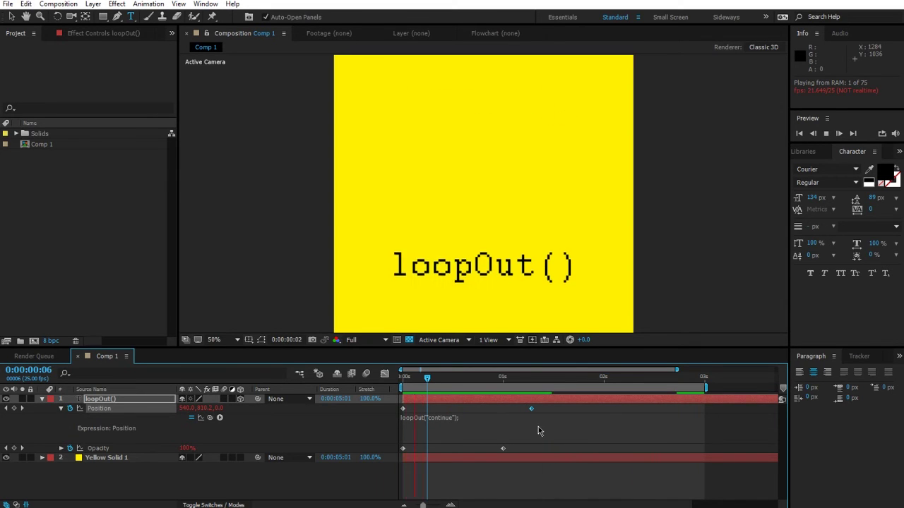
pyautogui.hotkey('ctrl', 'z')
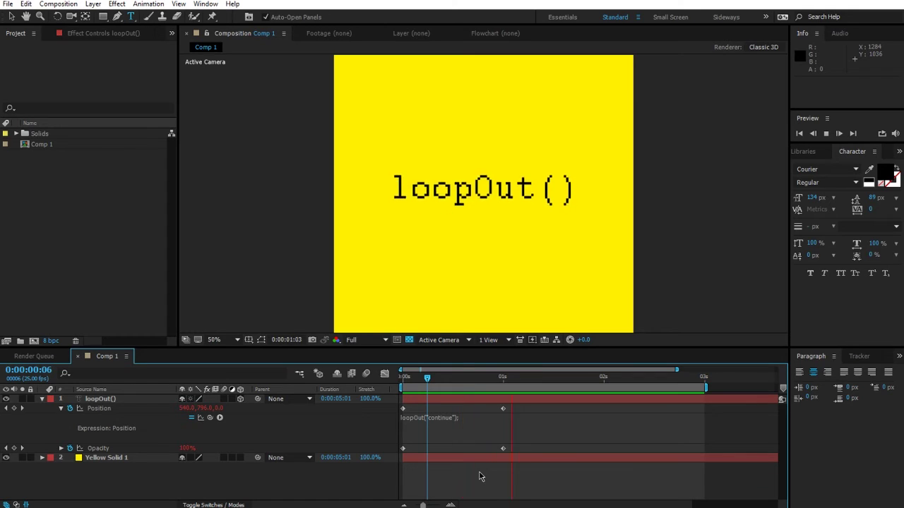
pyautogui.click(458, 439)
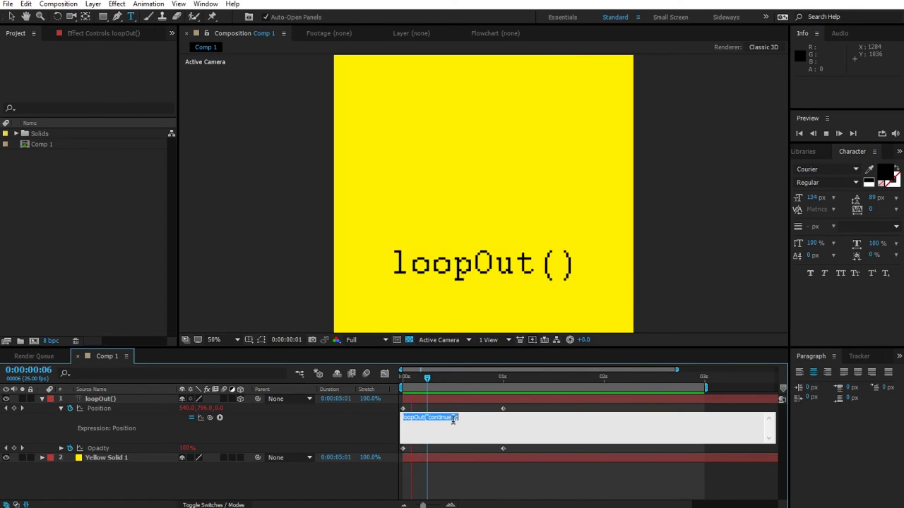
pyautogui.click(457, 440)
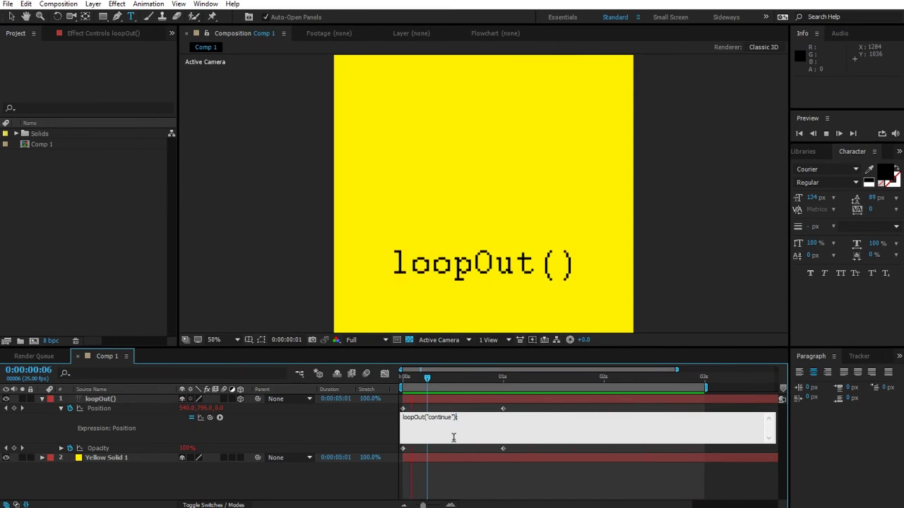
pyautogui.click(366, 443)
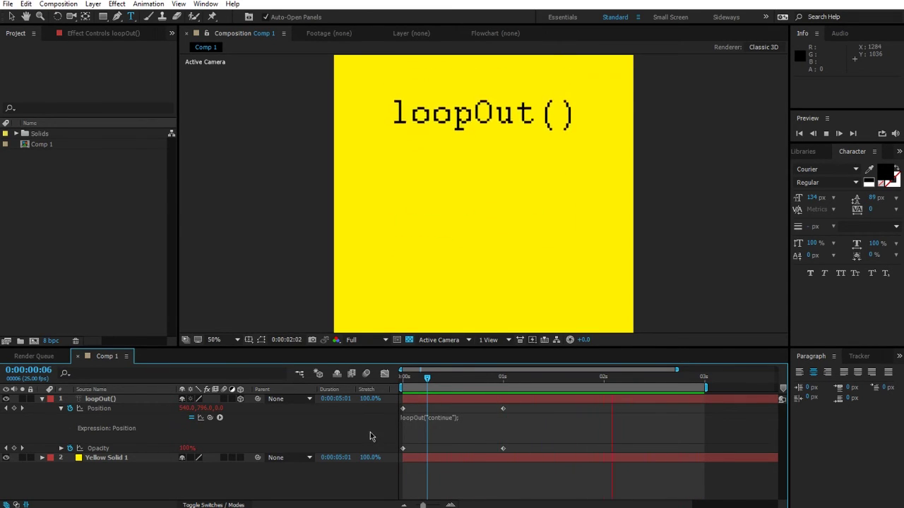
# Step: Stop the preview and change the text layer's content to TIME
pyautogui.press('space')
pyautogui.click(129, 399)
pyautogui.doubleClick(83, 399)
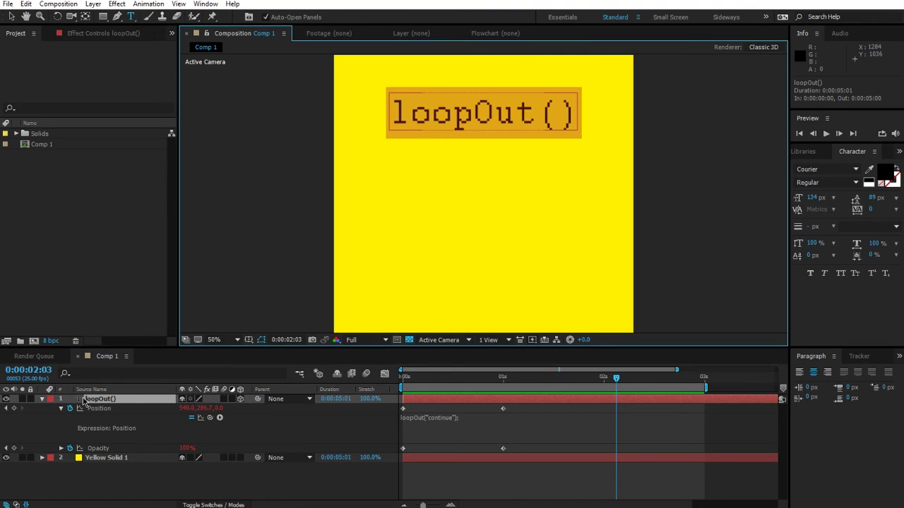
pyautogui.write('TIME')
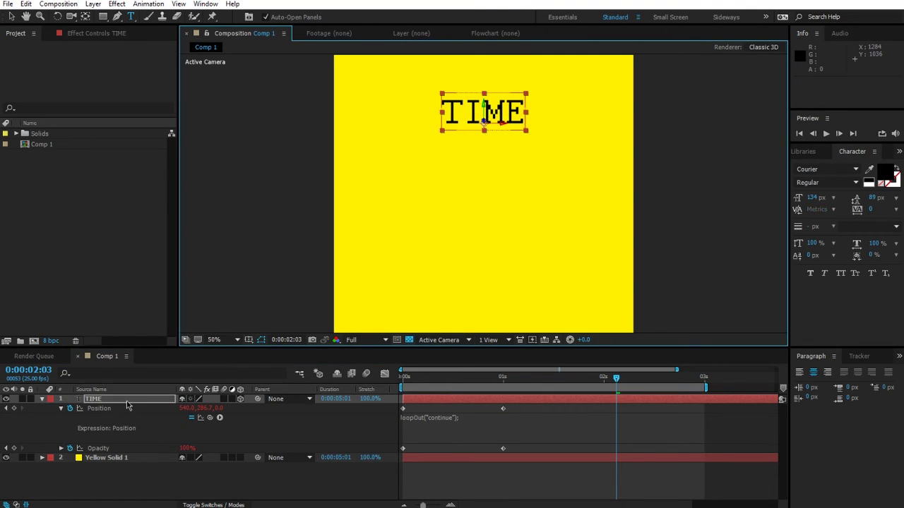
# Step: Remove the expression from the TIME layer's Position and expand the layer's Transform properties
pyautogui.keyDown('alt'); pyautogui.click(71, 408); pyautogui.keyUp('alt')
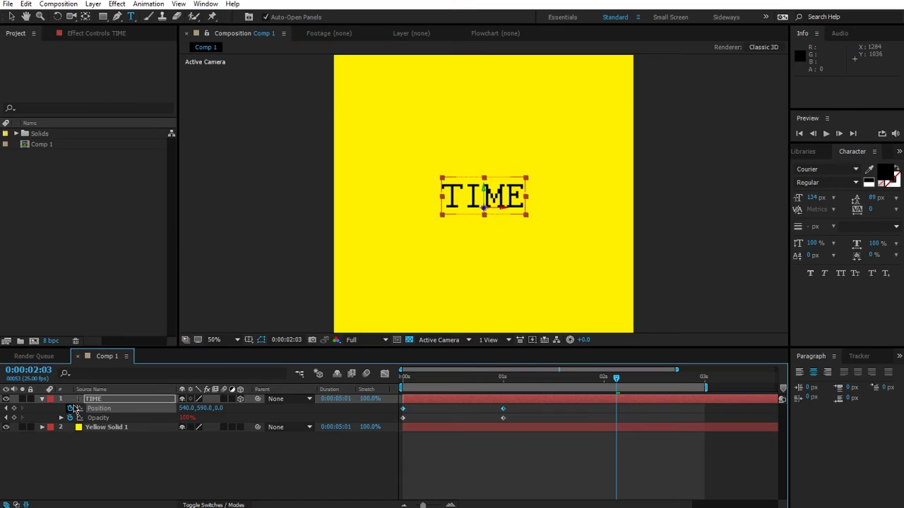
pyautogui.click(179, 464)
pyautogui.click(116, 401)
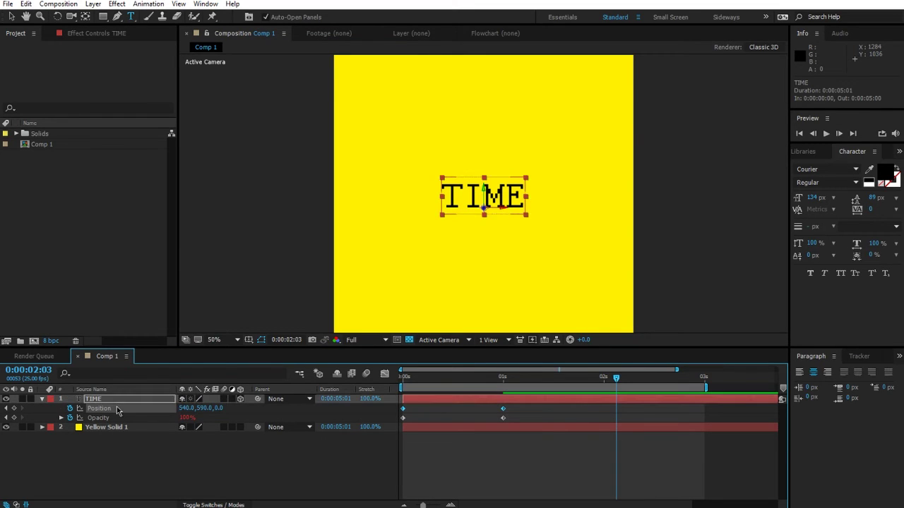
pyautogui.click(42, 400)
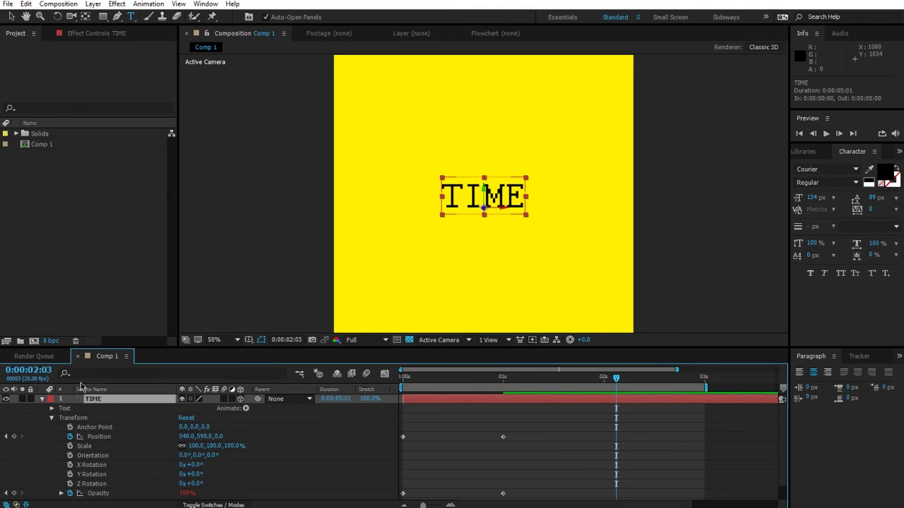
# Step: Apply Easy Ease to the TIME layer's second Position keyframe at 0:00:01:00 and preview the motion
pyautogui.press('r')
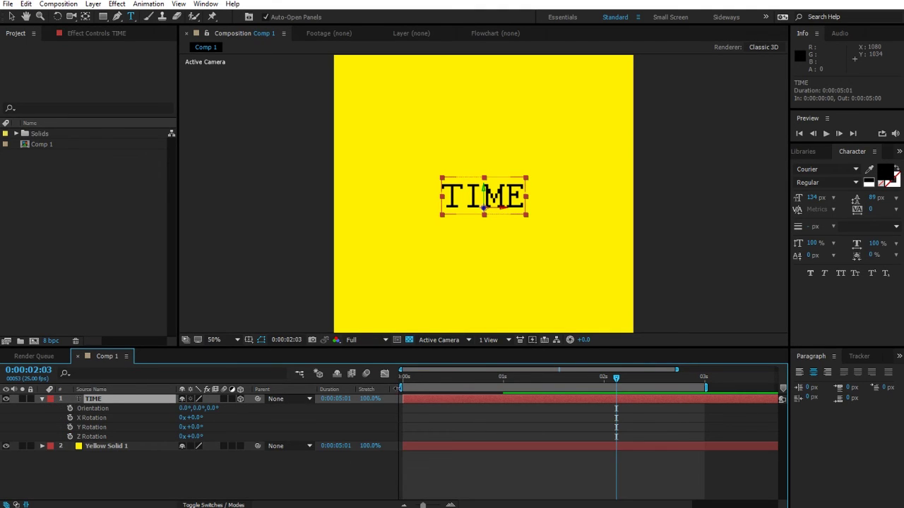
pyautogui.moveTo(404, 384); pyautogui.dragTo(556, 385)
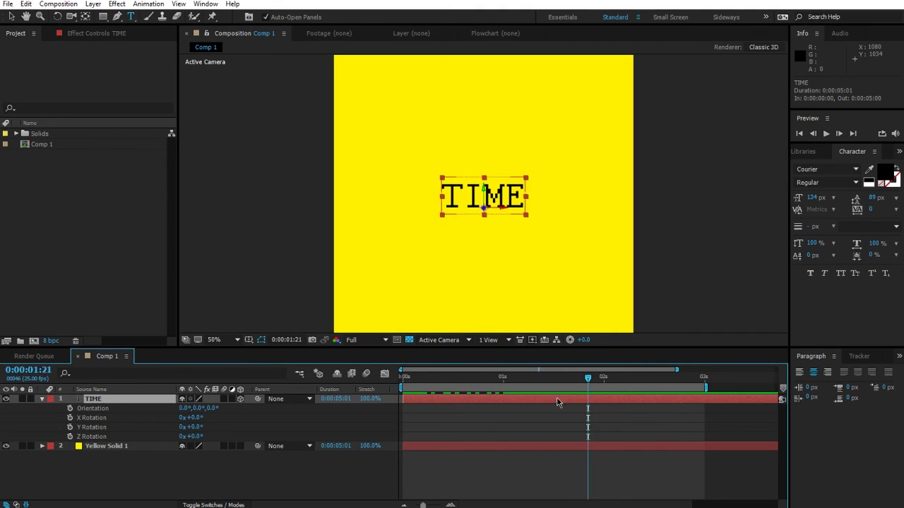
pyautogui.press('p')
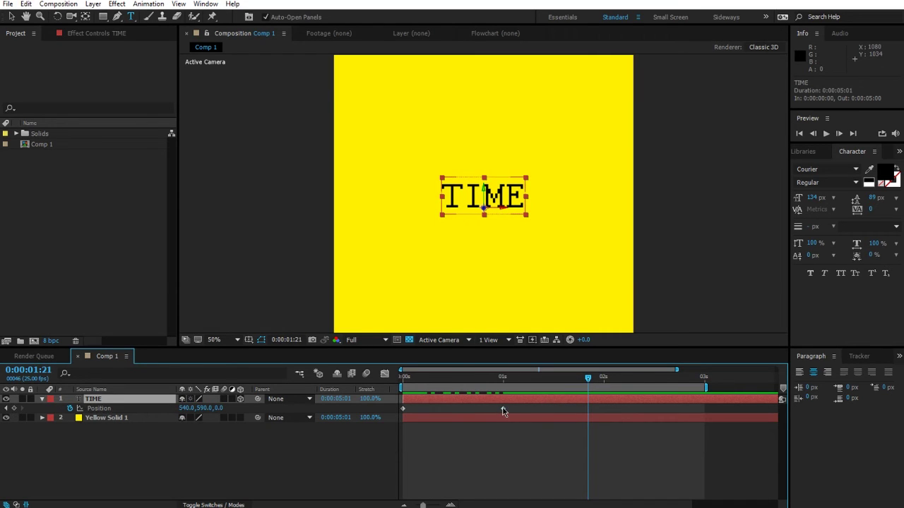
pyautogui.click(503, 410)
pyautogui.rightClick(503, 411)
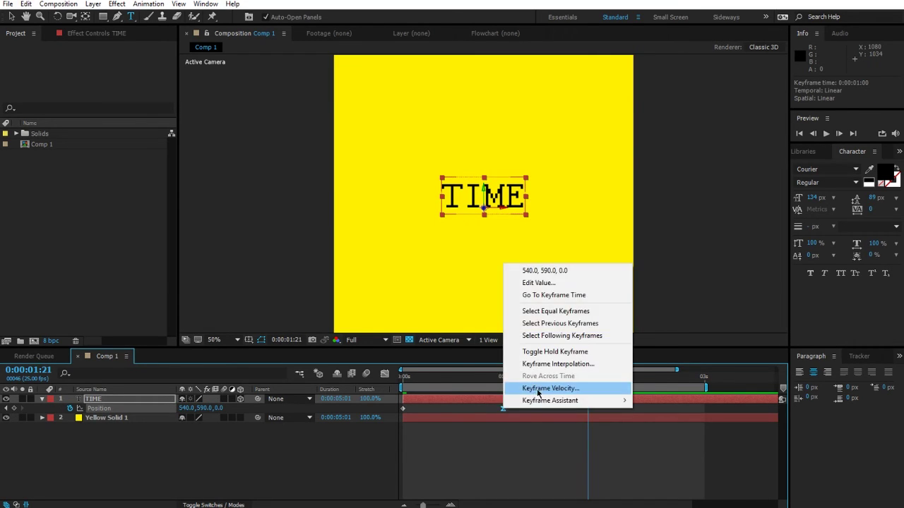
pyautogui.click(551, 386)
pyautogui.click(626, 253)
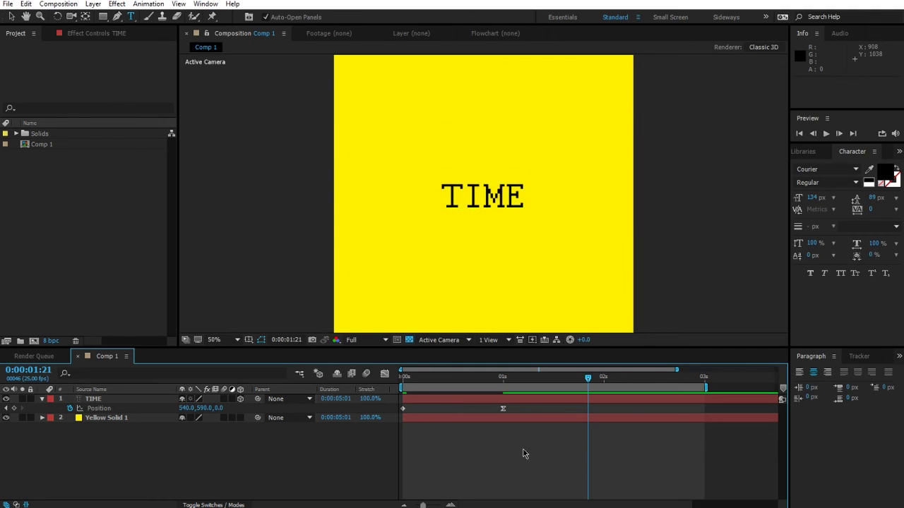
pyautogui.press('space')
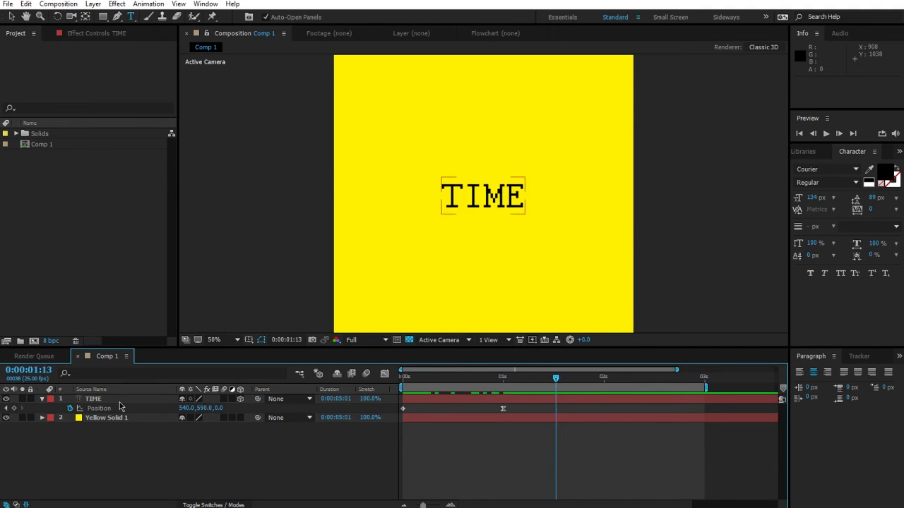
# Step: Remove the expression from the TIME layer's Opacity and preview the fade
pyautogui.click(119, 403)
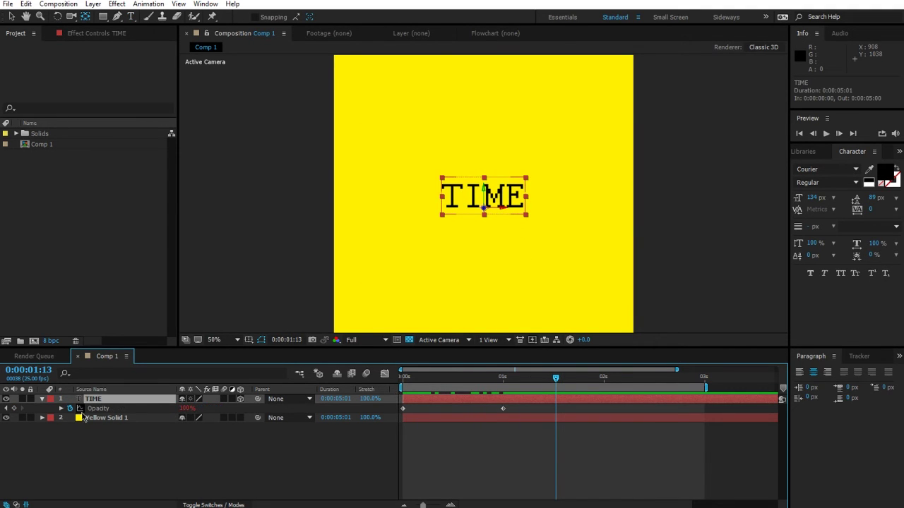
pyautogui.click(190, 448)
pyautogui.press('space')
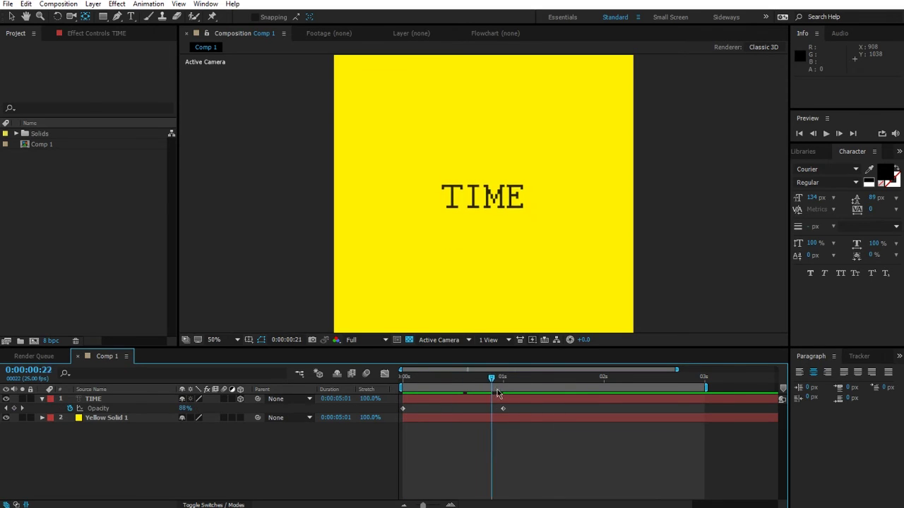
pyautogui.press('space')
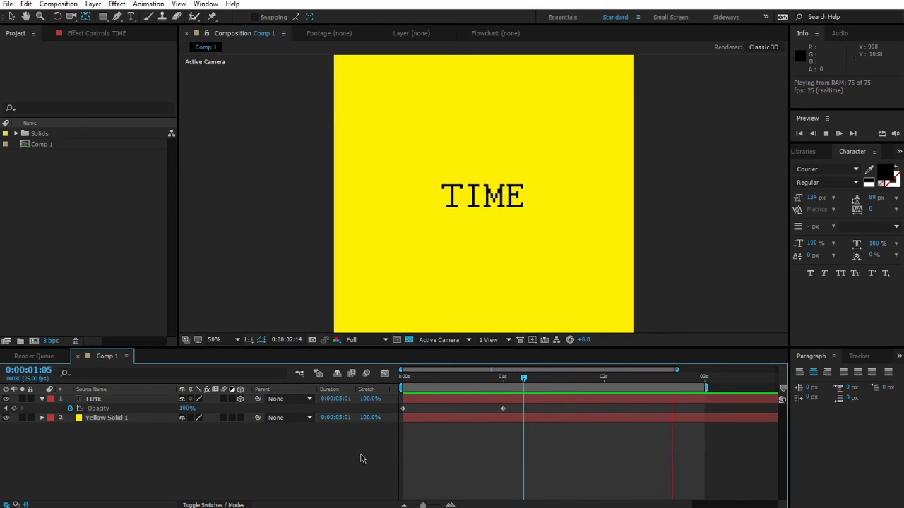
# Step: Expand all of the TIME layer's properties and stop the preview
pyautogui.click(127, 399)
pyautogui.click(43, 400)
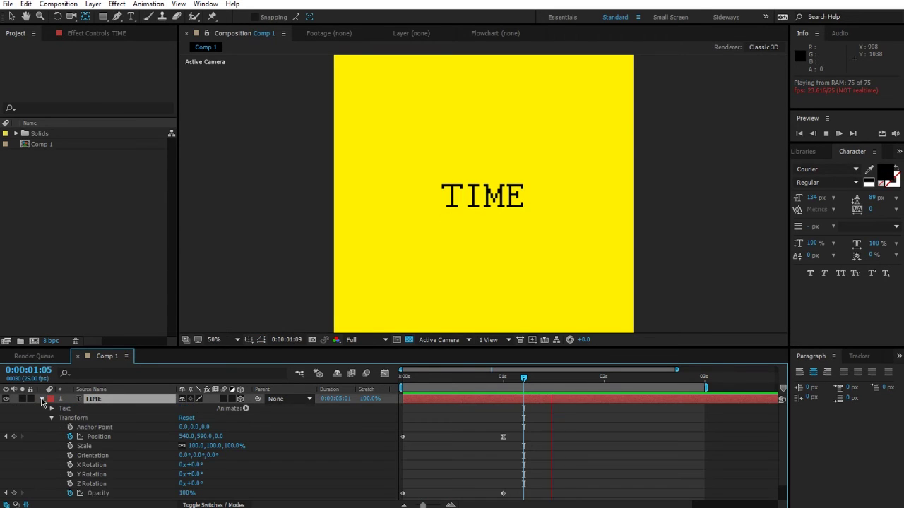
pyautogui.press('space')
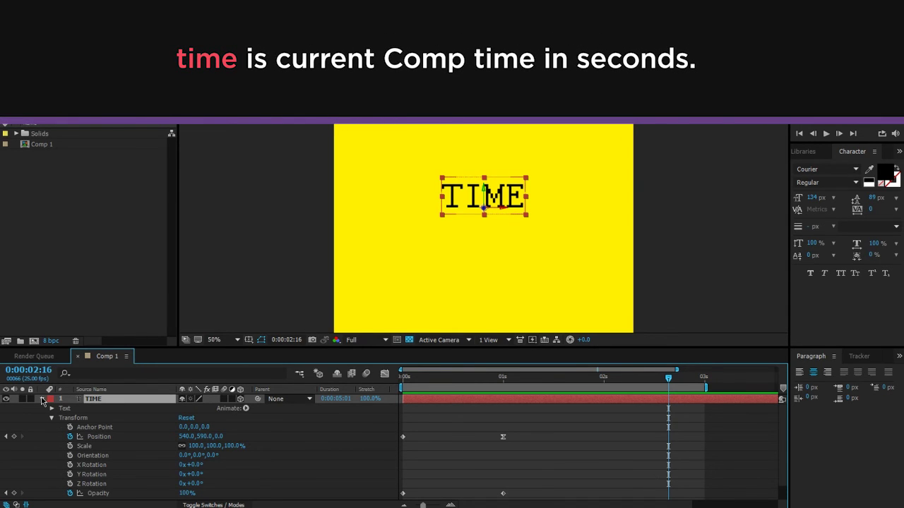
pyautogui.keyDown('ctrl'); pyautogui.click(37, 374); pyautogui.keyUp('ctrl')
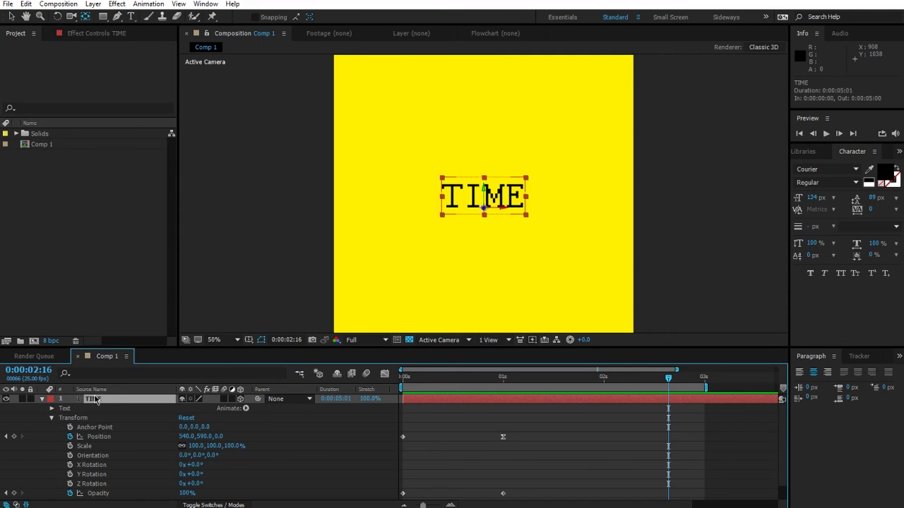
# Step: Add the expression time*200 to the TIME layer's Z Rotation
pyautogui.scroll(-2, 94, 401)
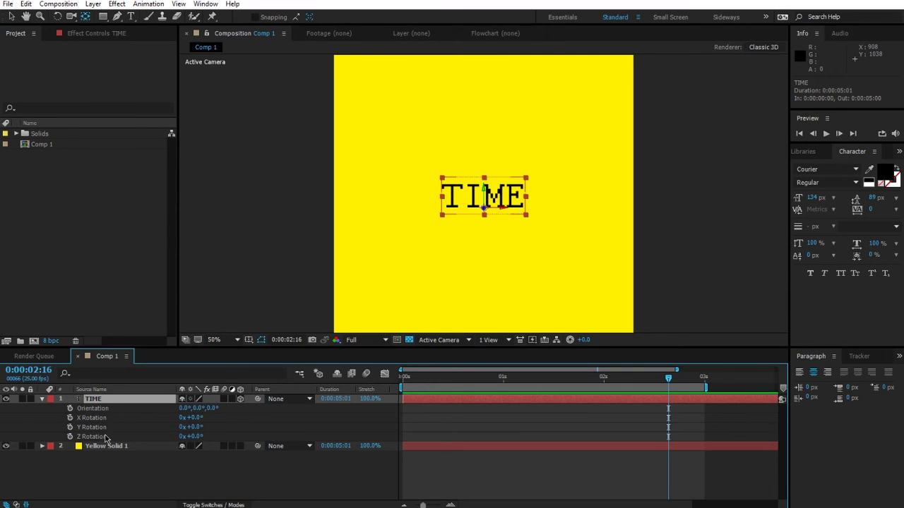
pyautogui.keyDown('alt'); pyautogui.click(70, 437); pyautogui.keyUp('alt')
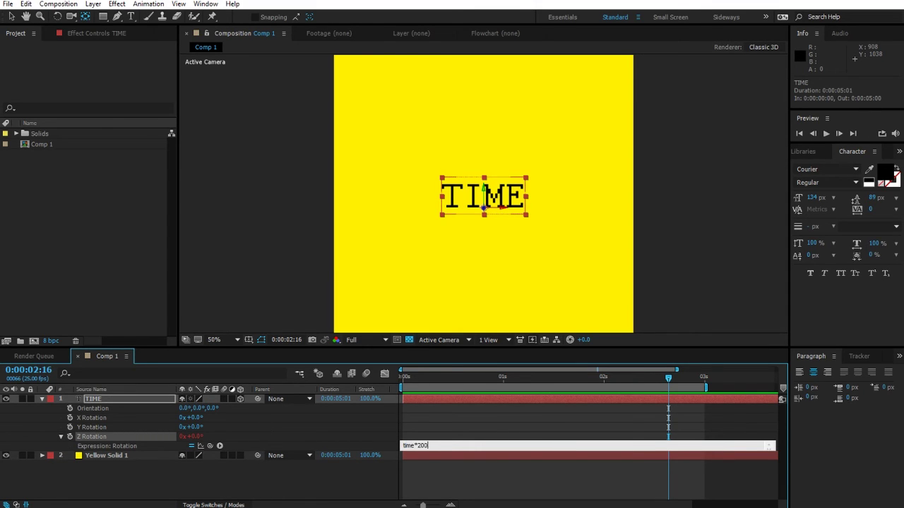
pyautogui.click(385, 431)
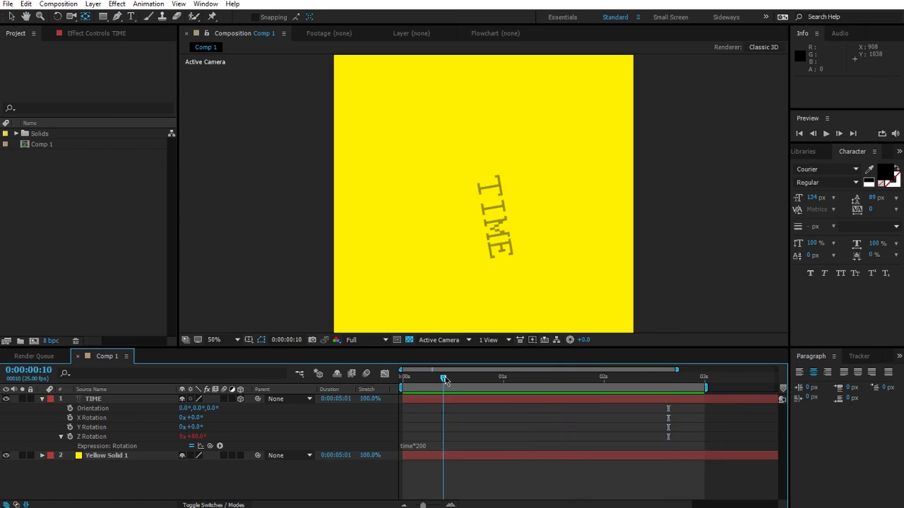
# Step: Check the layer's Z Rotation value at 0, 1 and 2 seconds against the time*200 expression
pyautogui.click(416, 445)
pyautogui.click(416, 443)
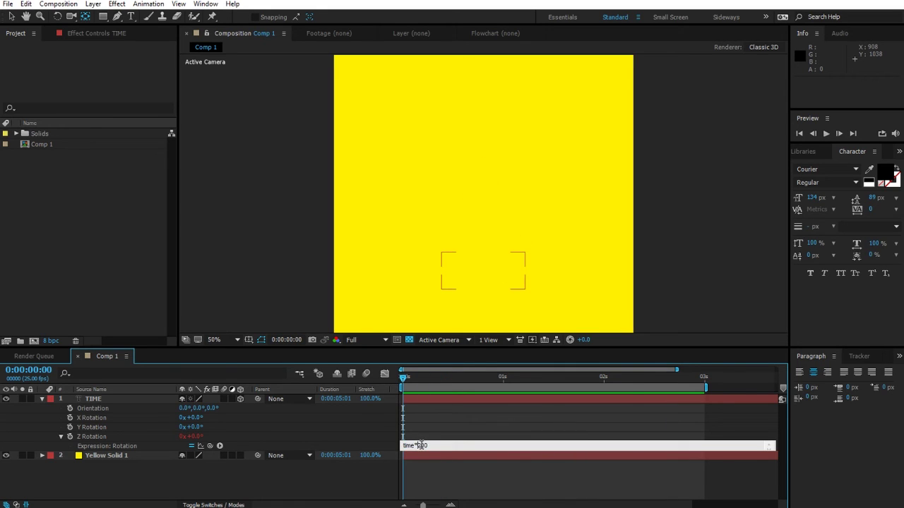
pyautogui.click(365, 432)
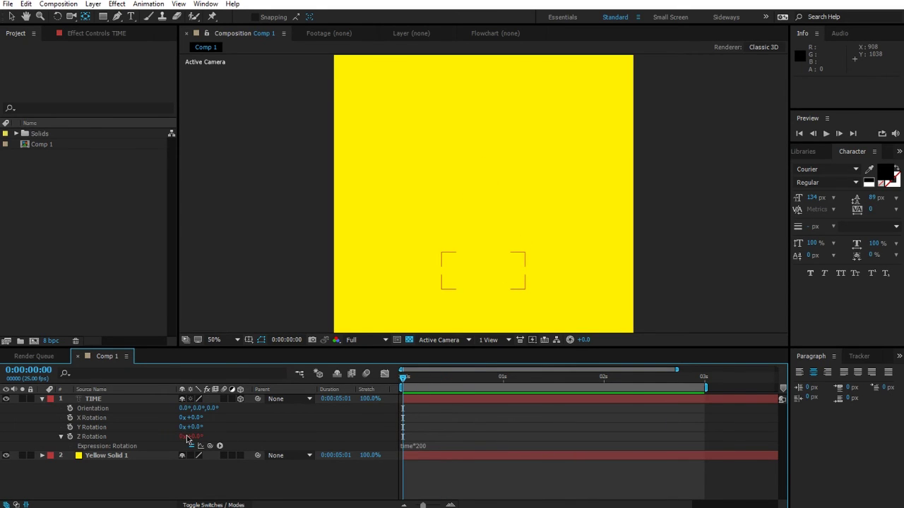
pyautogui.click(30, 370)
pyautogui.write('1')
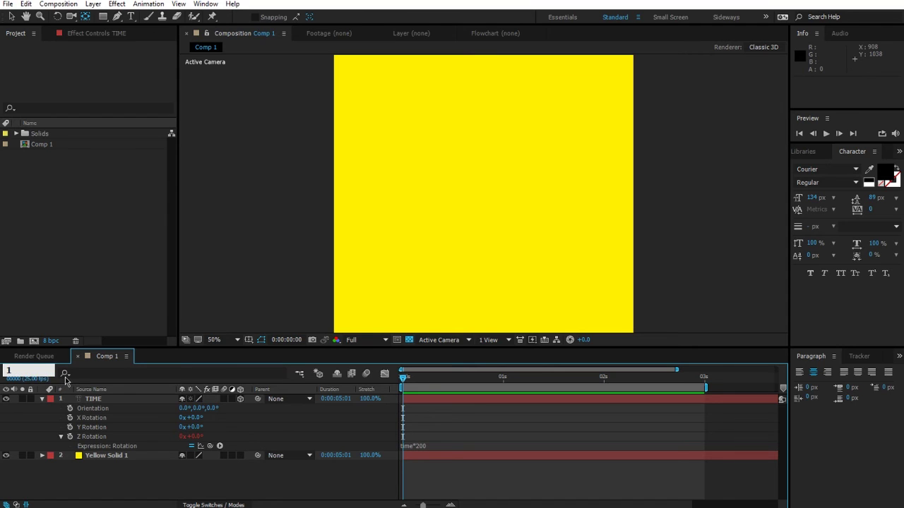
pyautogui.press('Return')
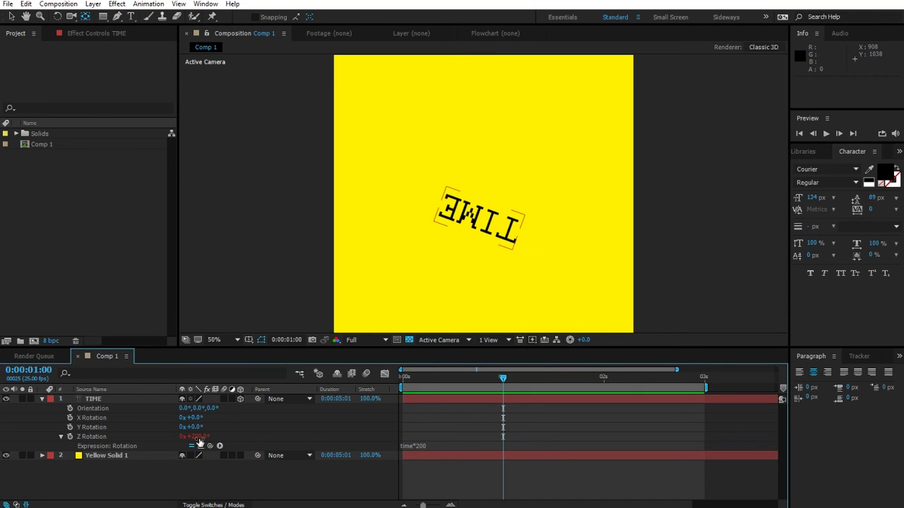
pyautogui.hotkey('alt', 'shift', 'j')
pyautogui.write('2')
pyautogui.press('Return')
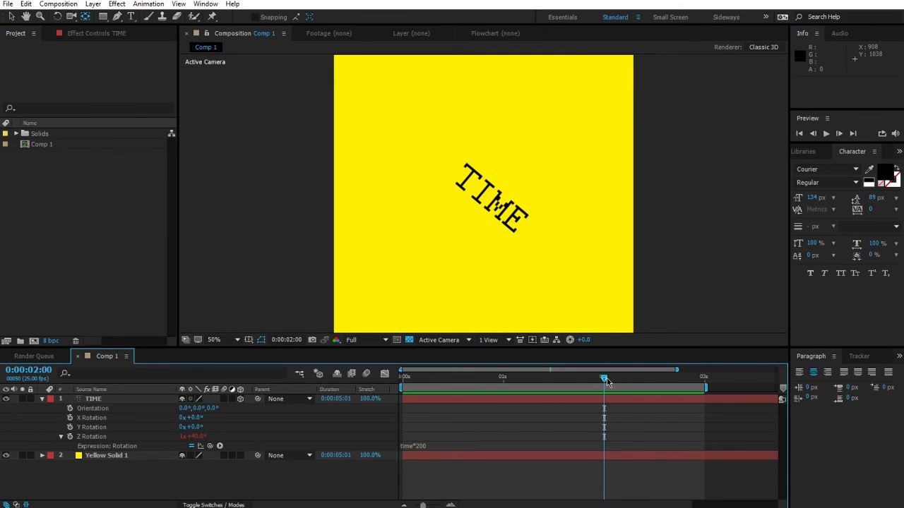
# Step: Scrub the rotating text to 0:00:02:18 and remove the expression from Z Rotation
pyautogui.moveTo(608, 382); pyautogui.dragTo(678, 385)
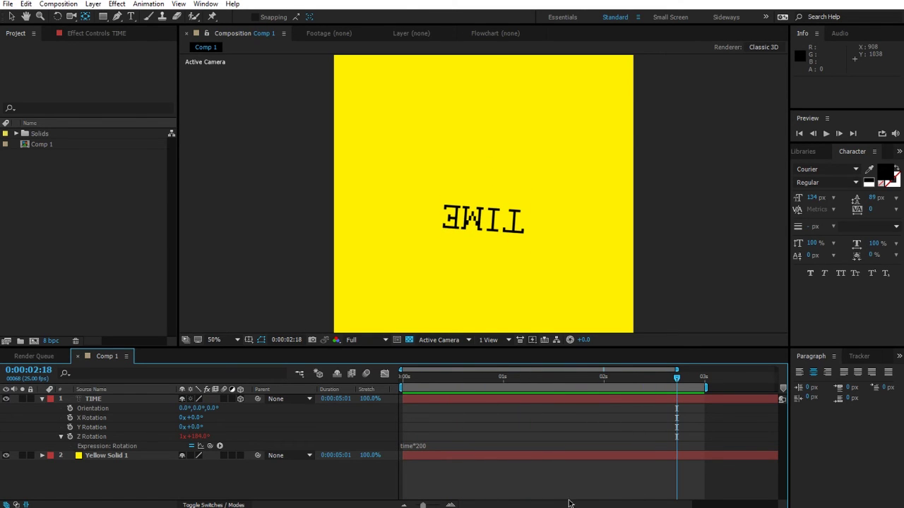
pyautogui.keyDown('alt'); pyautogui.click(70, 436); pyautogui.keyUp('alt')
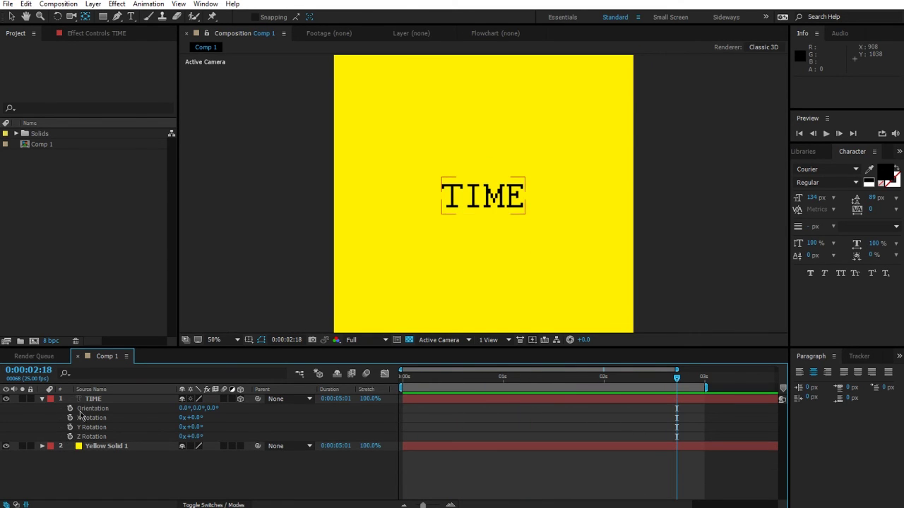
pyautogui.press('p')
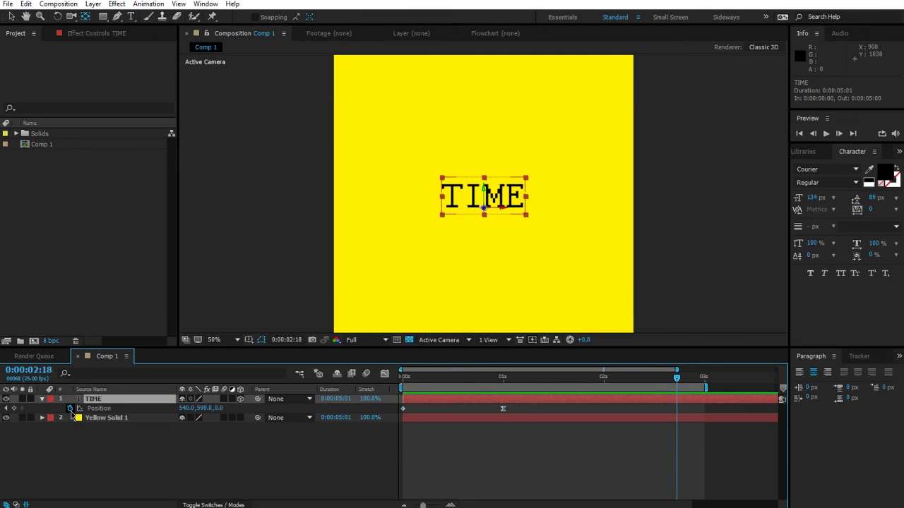
pyautogui.keyDown('alt'); pyautogui.click(69, 408); pyautogui.keyUp('alt')
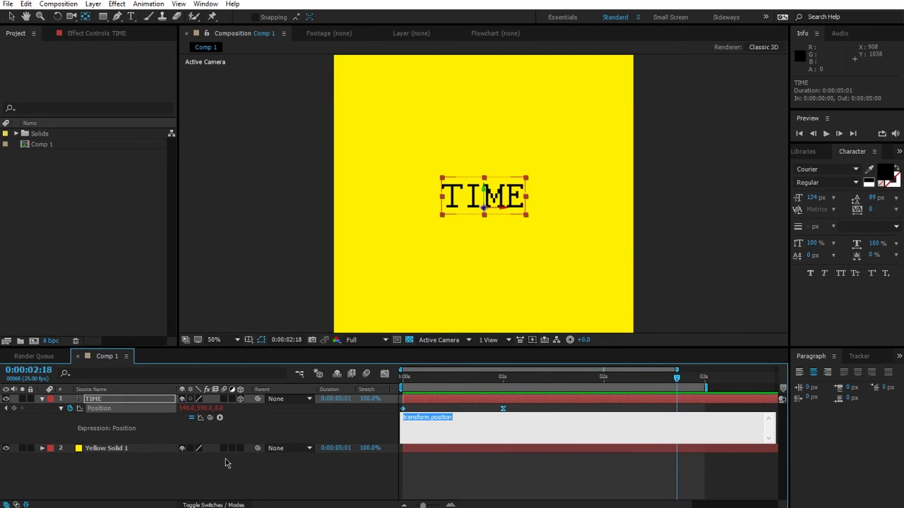
pyautogui.write('value+')
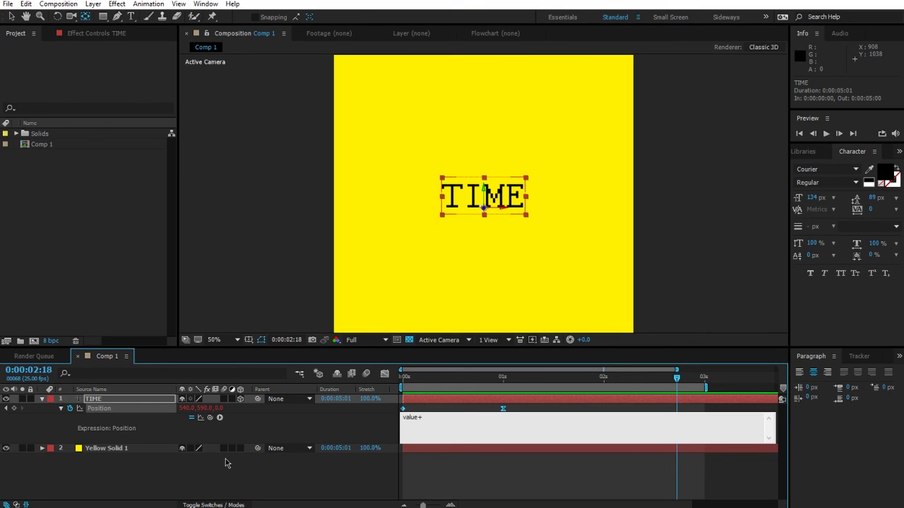
pyautogui.click(212, 471)
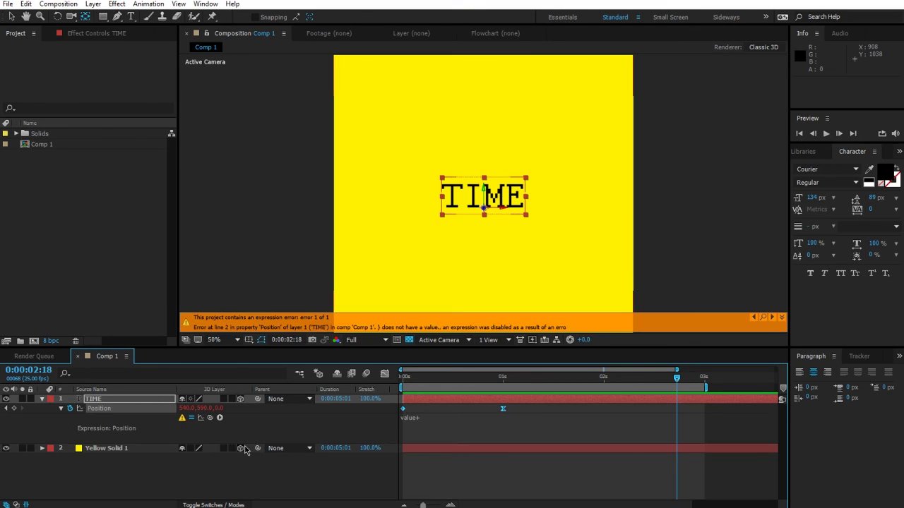
pyautogui.click(220, 428)
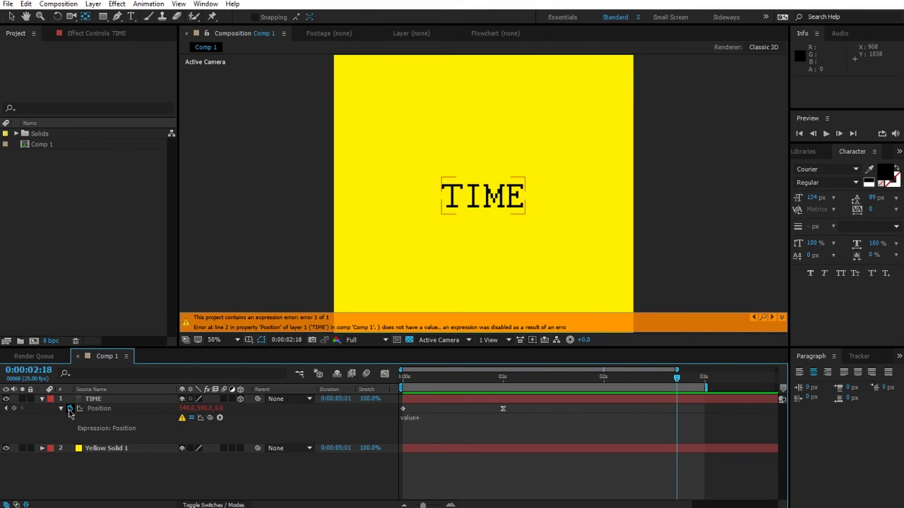
# Step: Try the expression time*100 on the TIME layer's Scale
pyautogui.click(92, 399)
pyautogui.press('s')
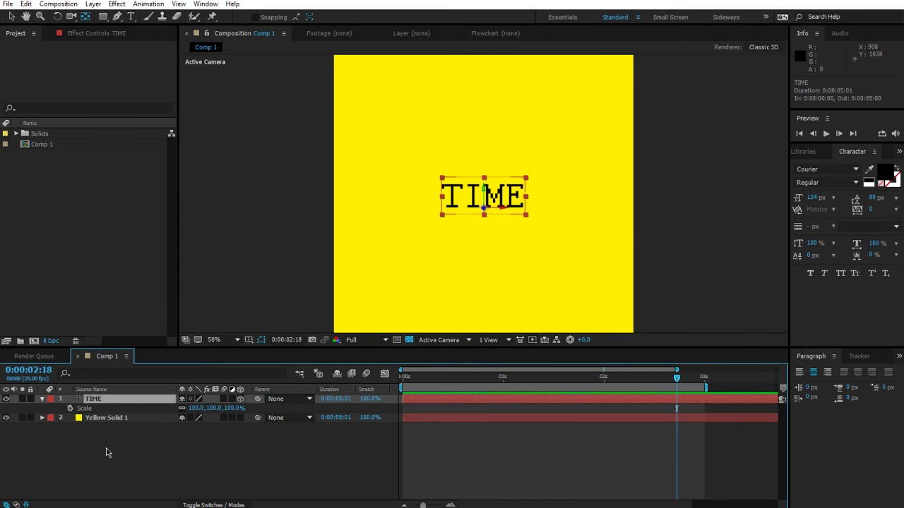
pyautogui.keyDown('alt'); pyautogui.click(70, 409); pyautogui.keyUp('alt')
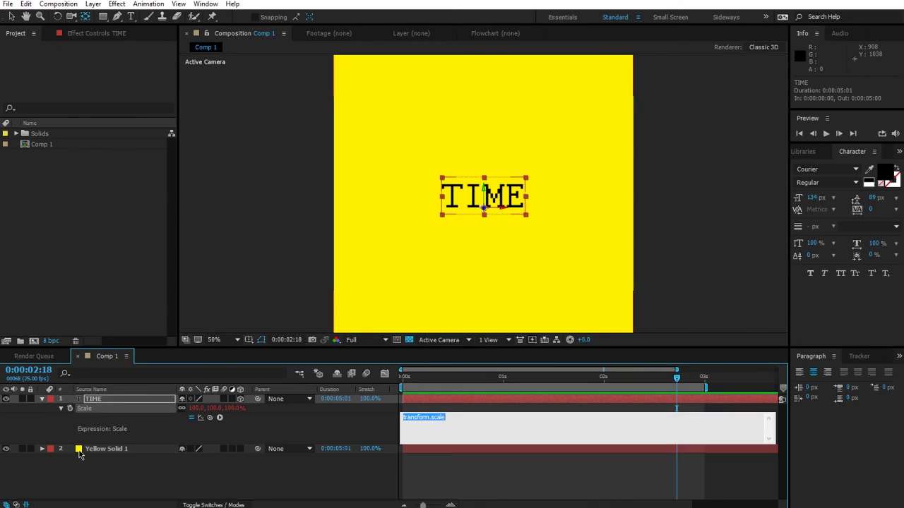
pyautogui.write('time*100')
pyautogui.click(351, 430)
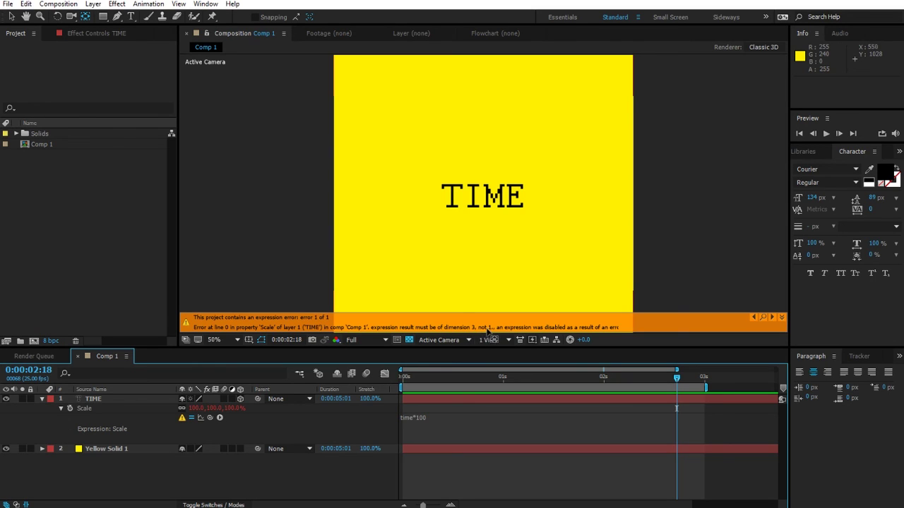
# Step: Change the Scale expression to [time*100,time*100]; and preview the text growing from the first frame
pyautogui.click(414, 422)
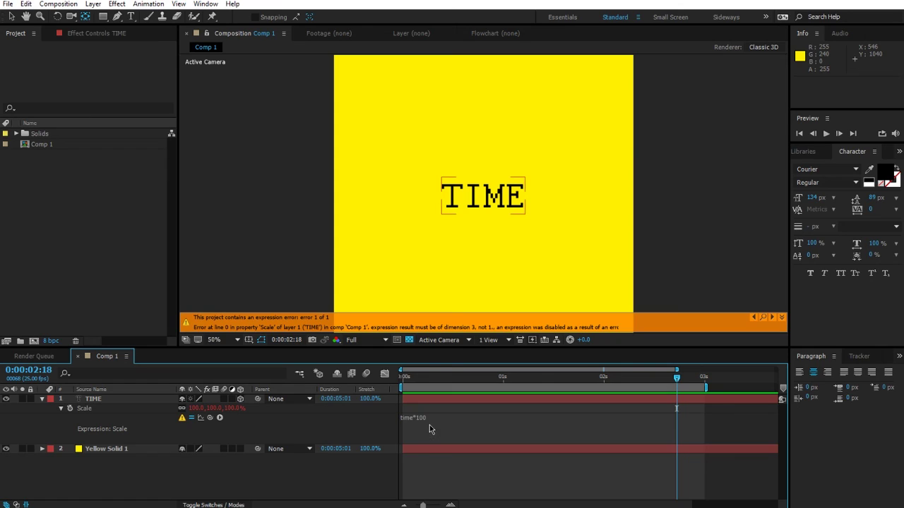
pyautogui.click(429, 426)
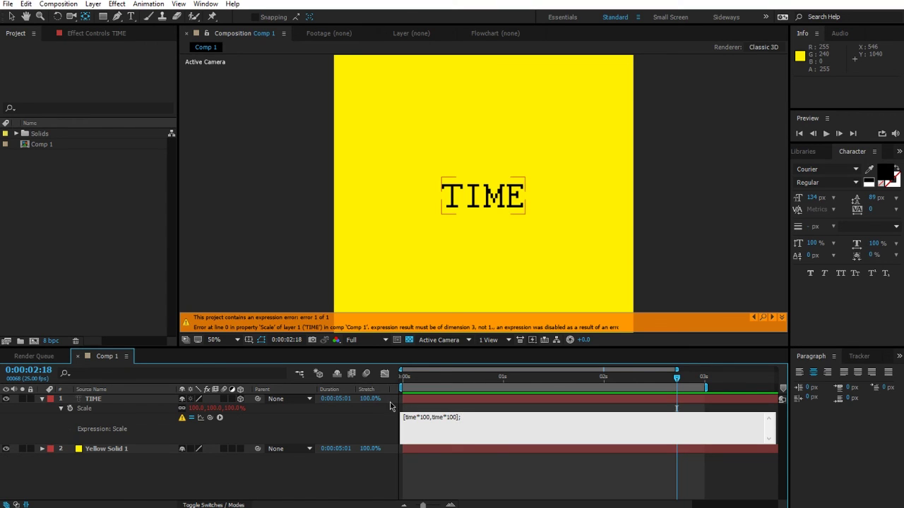
pyautogui.click(350, 433)
pyautogui.press('Home')
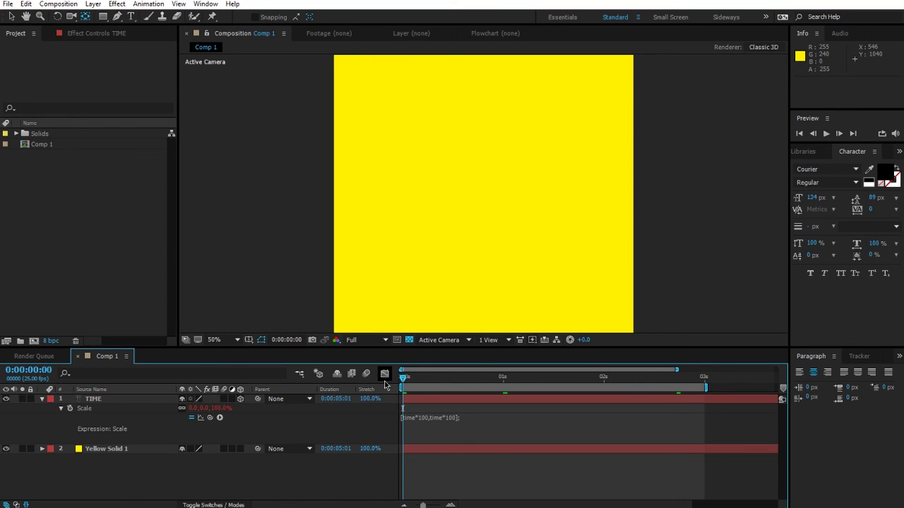
pyautogui.press('space')
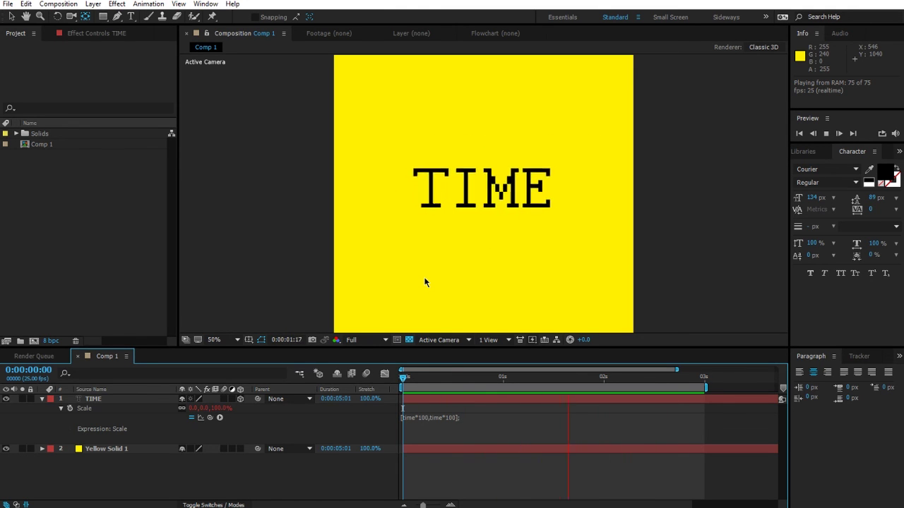
pyautogui.press('space')
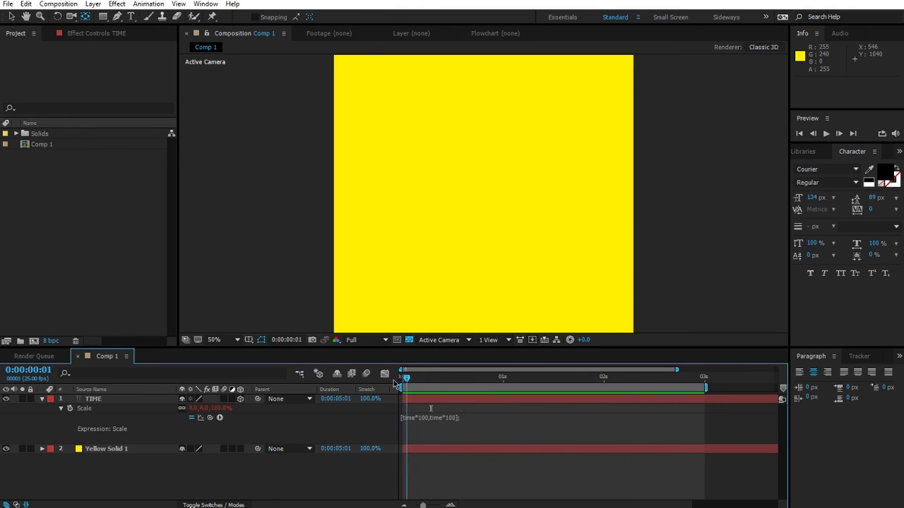
pyautogui.press('space')
# Step: Change the second value of the Scale expression to time*300 and preview the vertical stretch
pyautogui.click(424, 417)
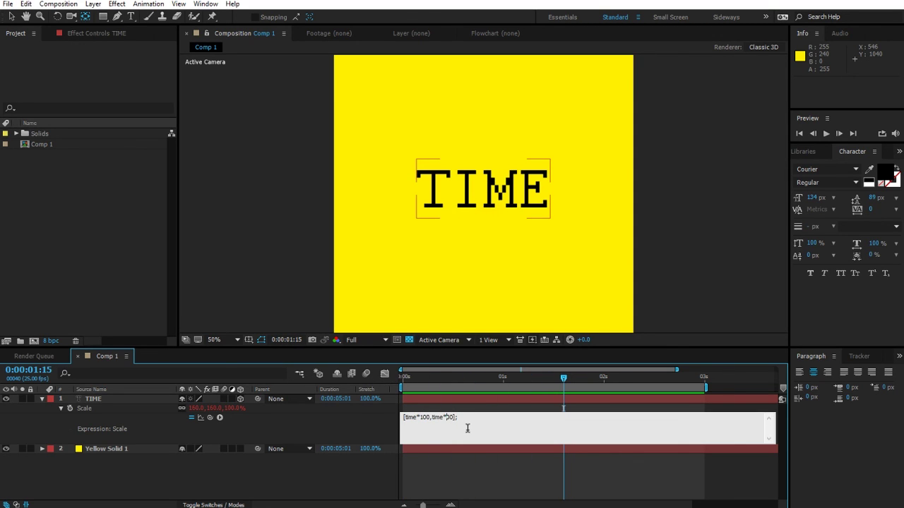
pyautogui.click(384, 424)
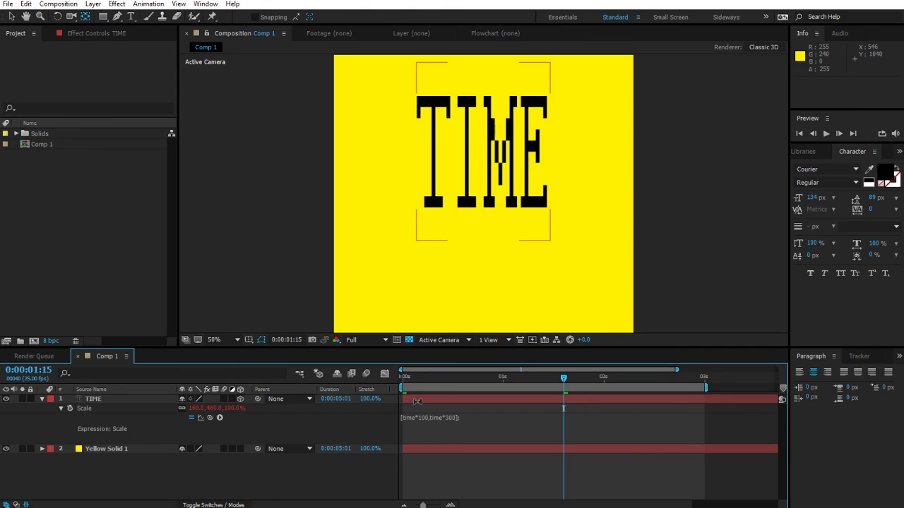
pyautogui.press('space')
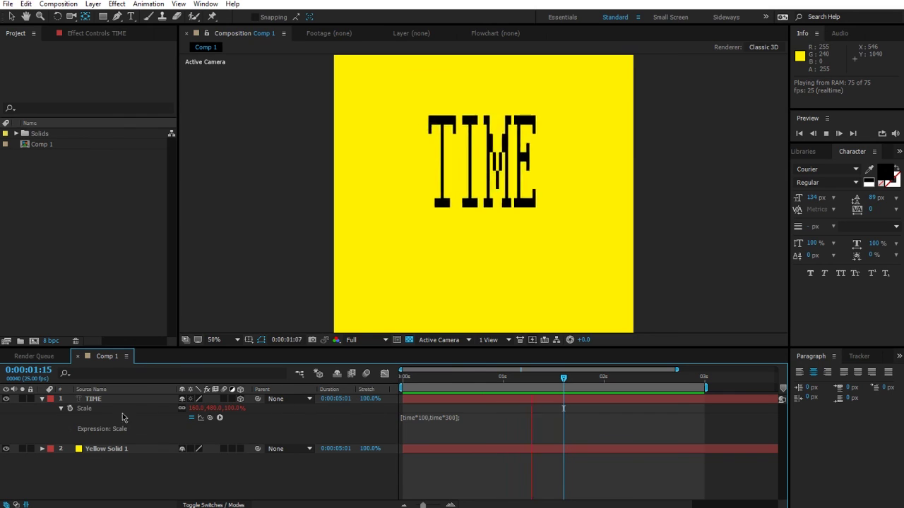
# Step: Remove the expression from the TIME layer's Scale
pyautogui.keyDown('alt'); pyautogui.click(70, 408); pyautogui.keyUp('alt')
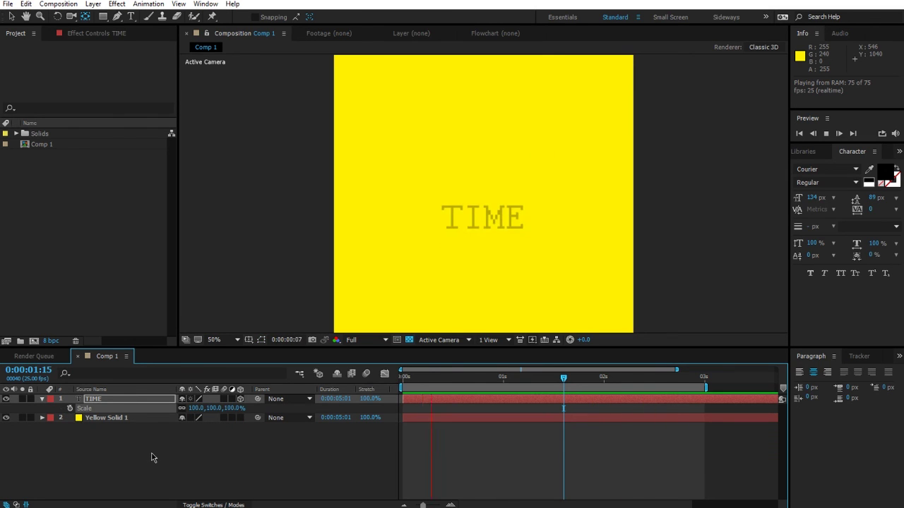